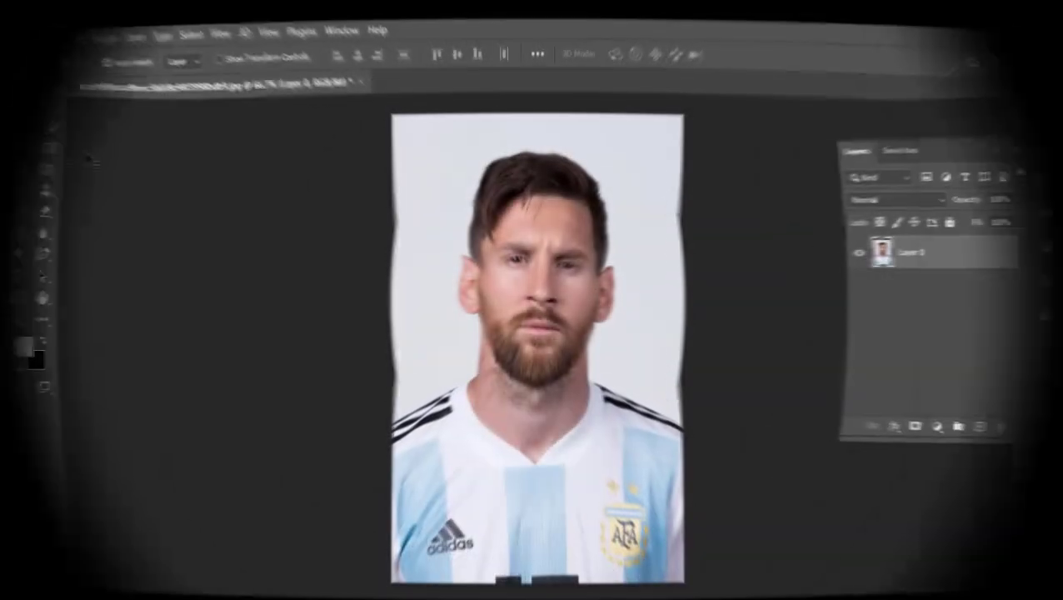
Select the man with the Object Selection Tool and copy the selection onto a new layer.
left_click(43, 125)
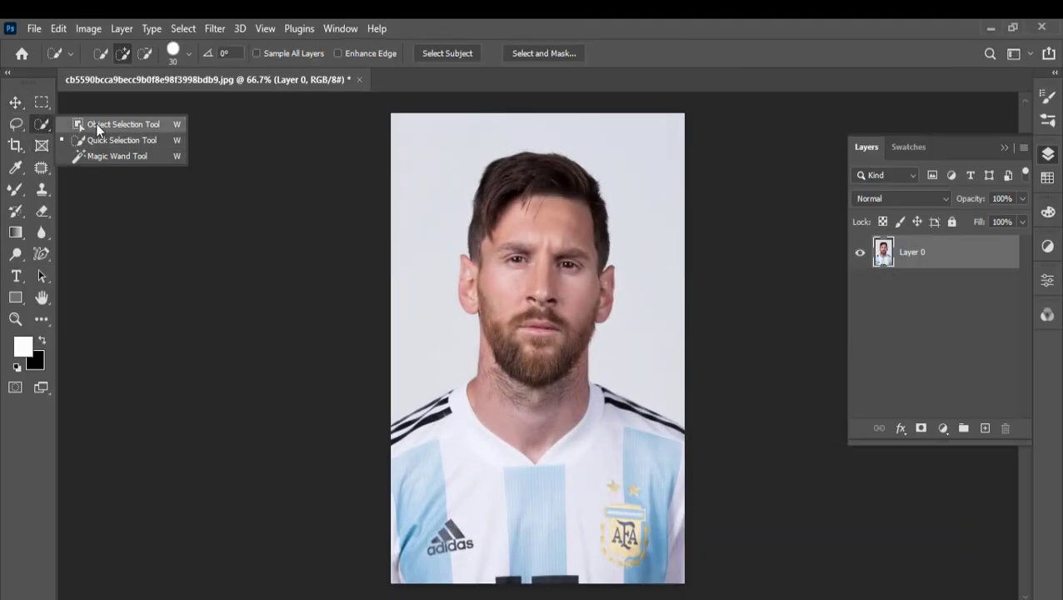
left_click(81, 124)
left_click_drag(674, 155, 415, 572)
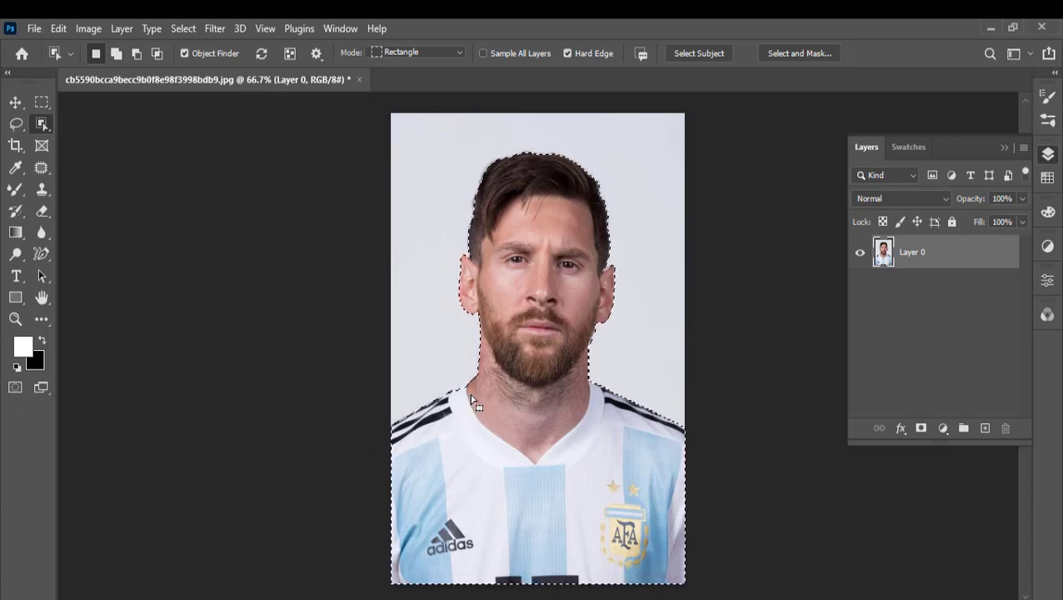
key("ctrl+j")
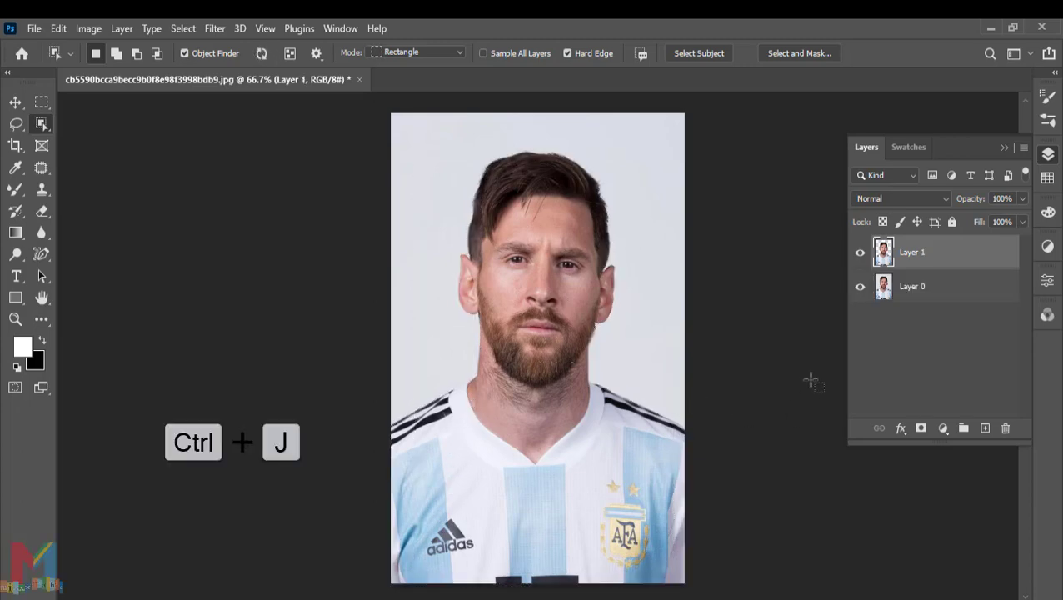
Lock the original photo layer, Layer 0, and hide it.
left_click(860, 286)
left_click(861, 286)
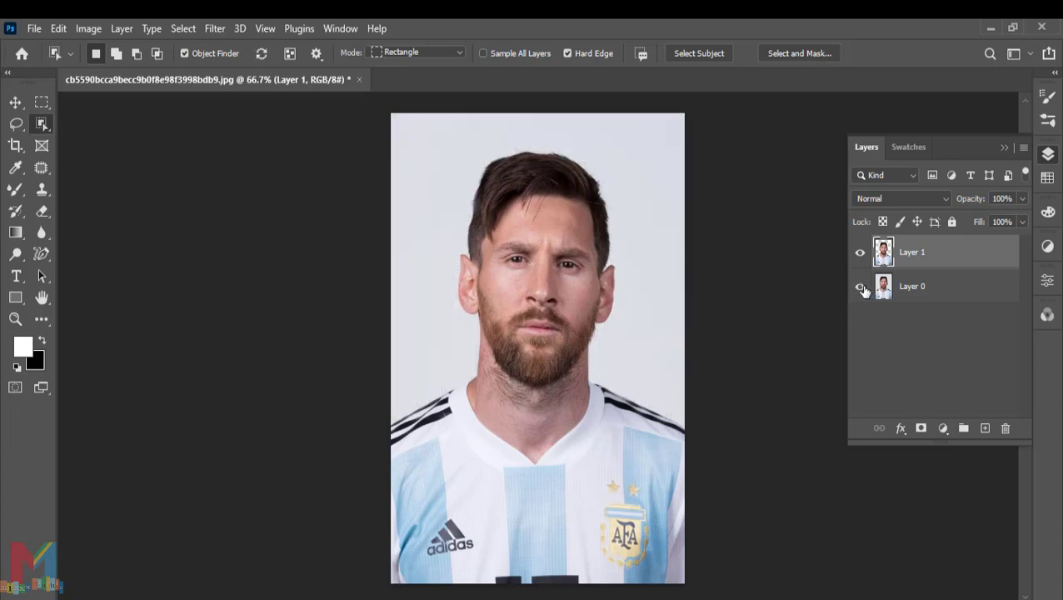
left_click(918, 292)
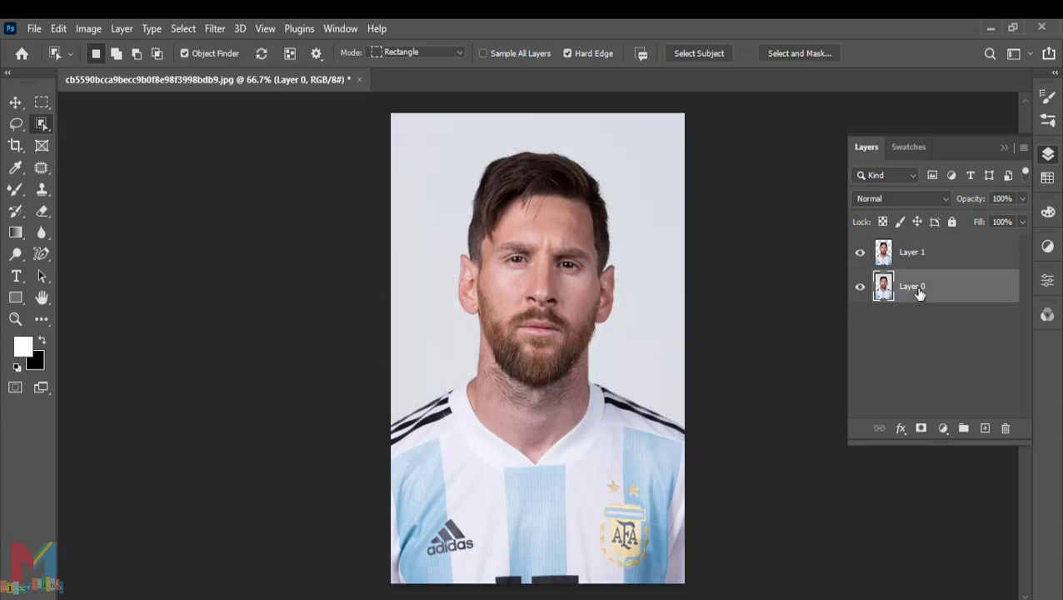
left_click(952, 222)
left_click(860, 288)
Duplicate the cut-out Layer 1 and convert both the copy and Layer 1 to smart objects.
left_click(929, 254)
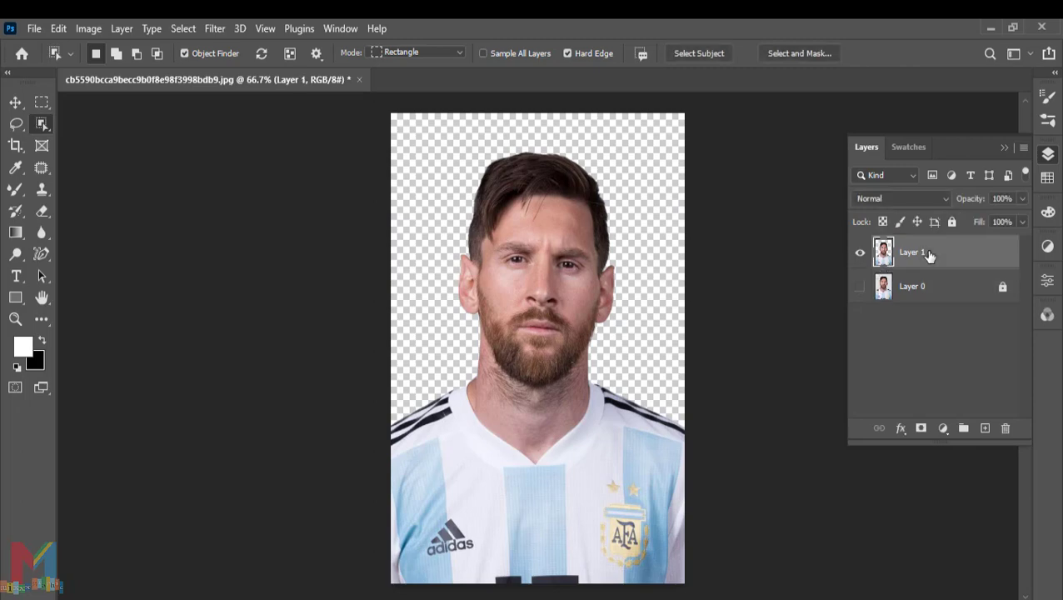
key("ctrl+j")
key("v")
right_click(922, 265)
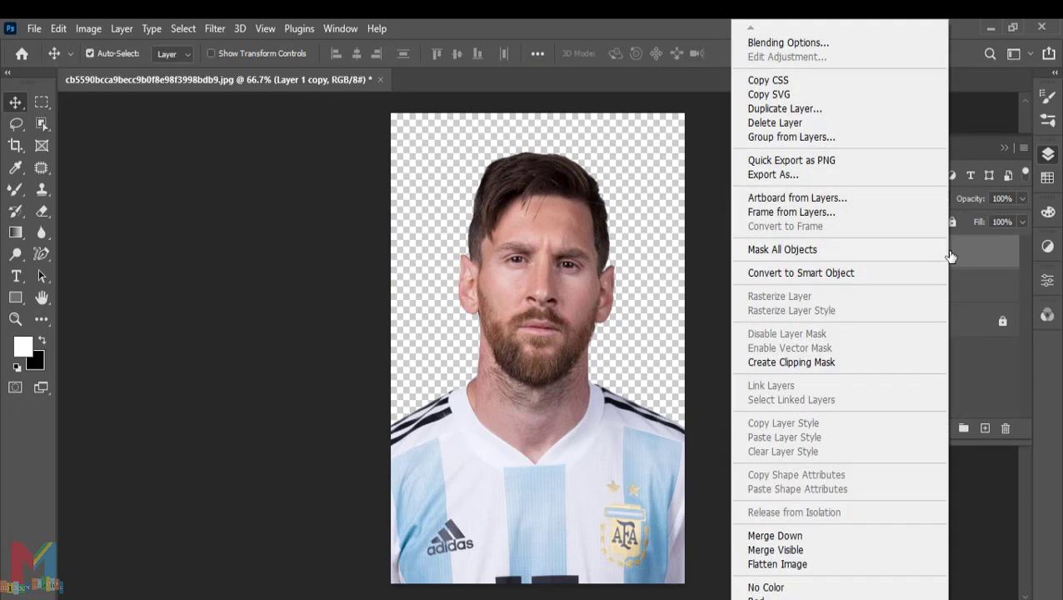
left_click(872, 274)
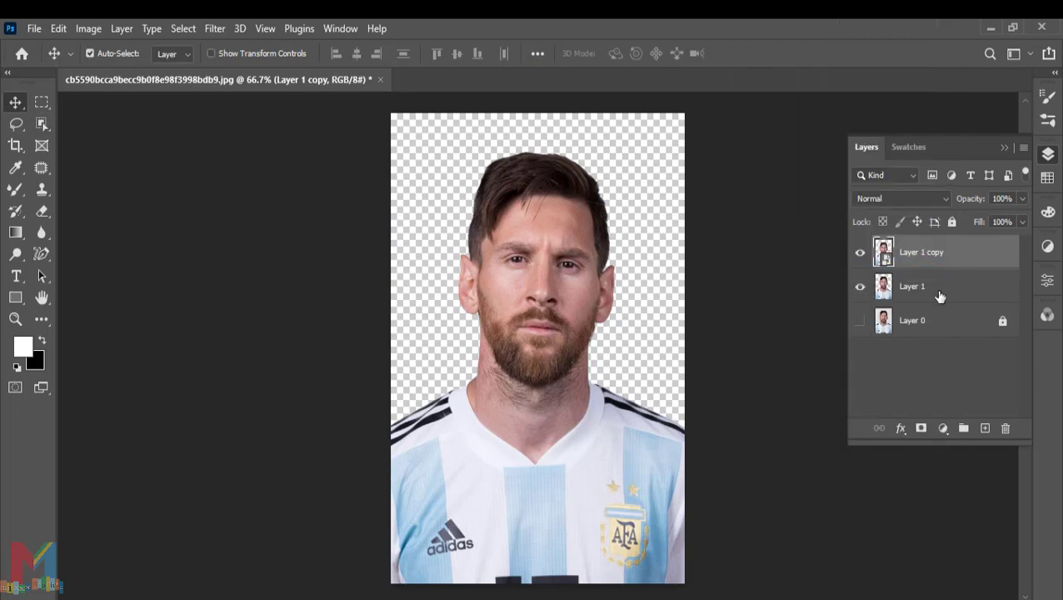
left_click(947, 287)
right_click(950, 285)
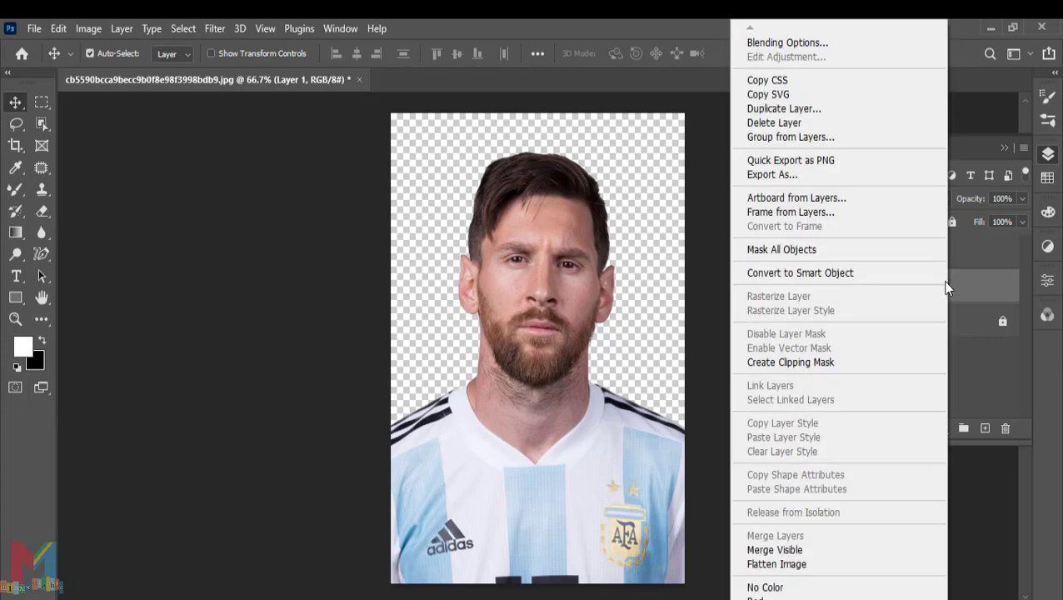
left_click(875, 275)
Apply the Poster Edges filter to Layer 1 copy with Edge Thickness 0, Edge Intensity 2 and Posterization 3.
left_click(940, 262)
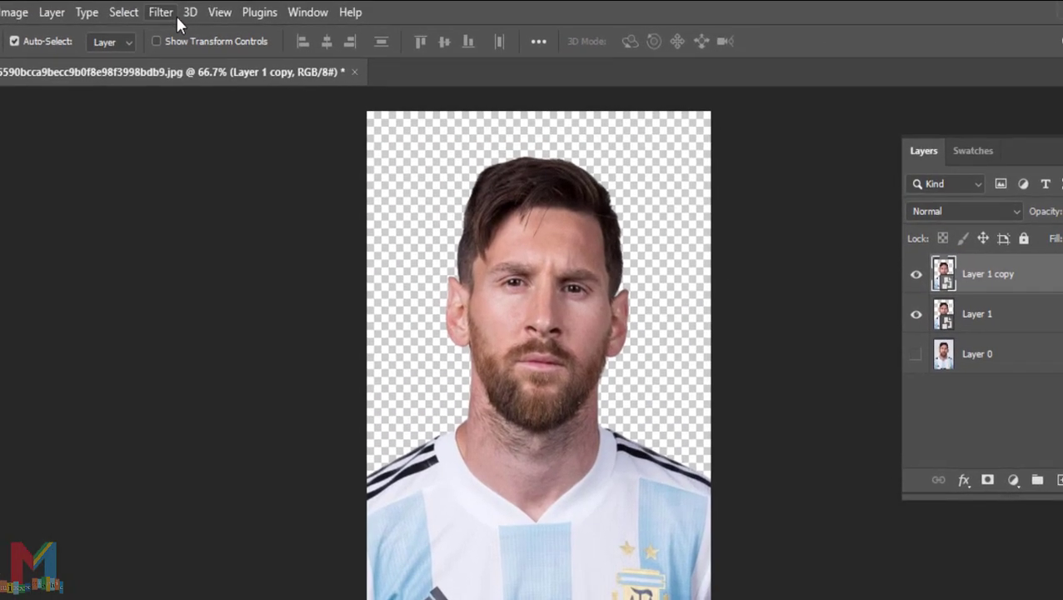
left_click(214, 28)
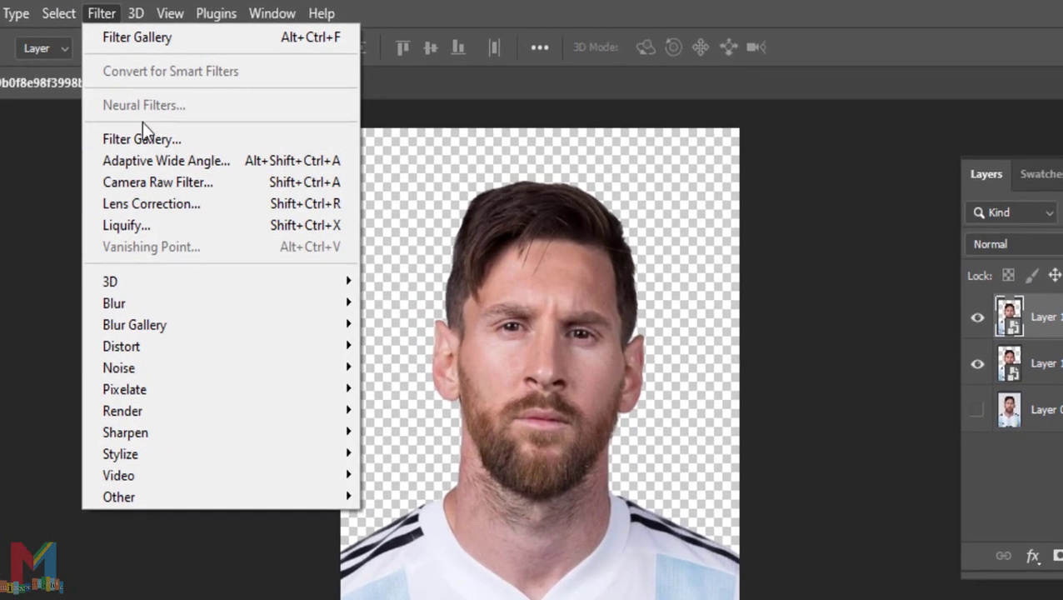
left_click(171, 128)
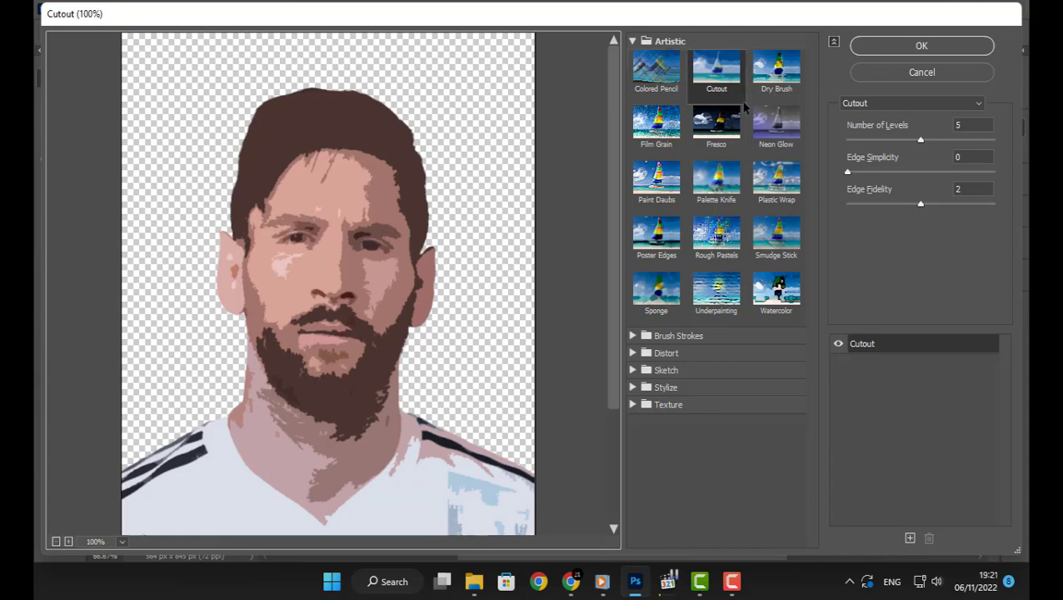
left_click(662, 240)
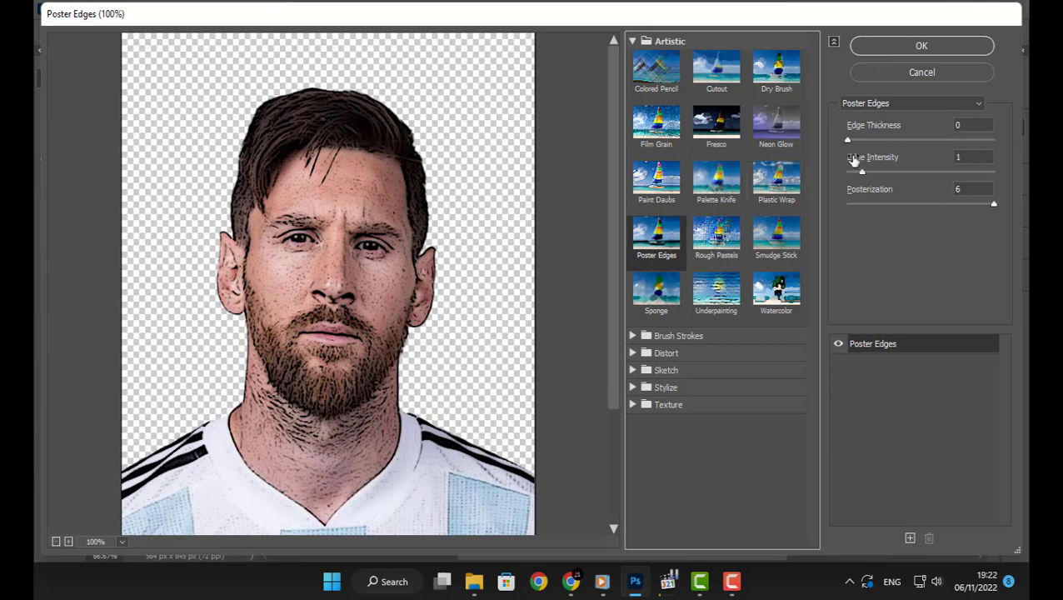
left_click_drag(847, 139, 783, 130)
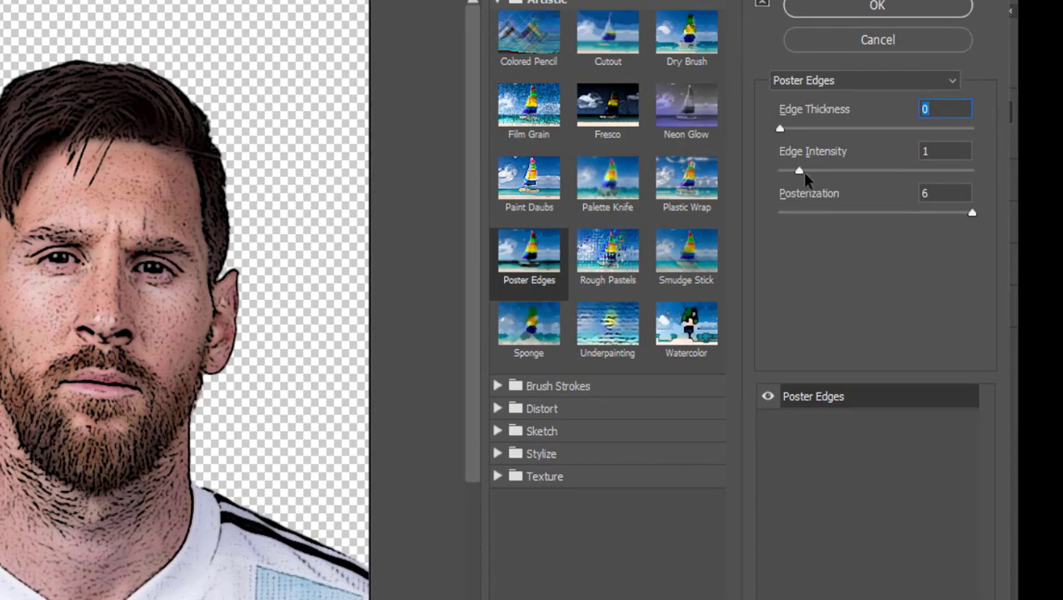
left_click_drag(802, 172, 820, 171)
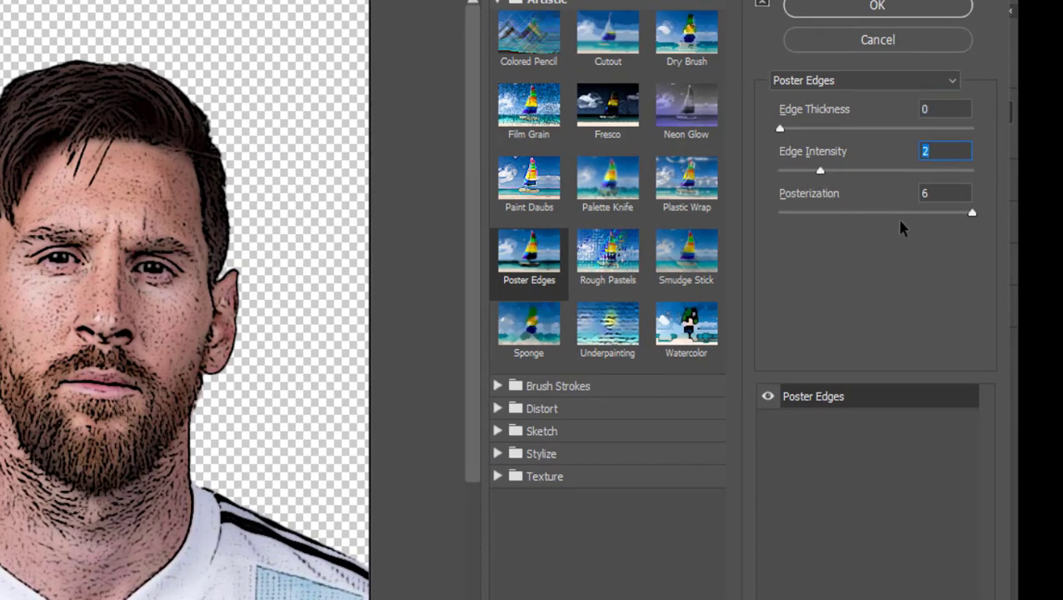
left_click_drag(972, 214, 883, 221)
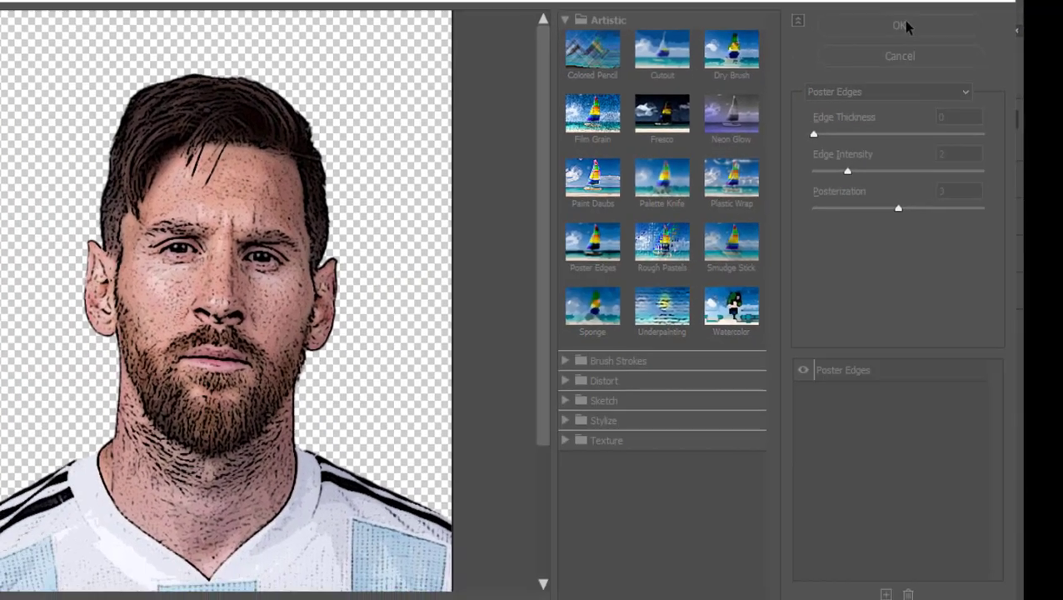
left_click(883, 6)
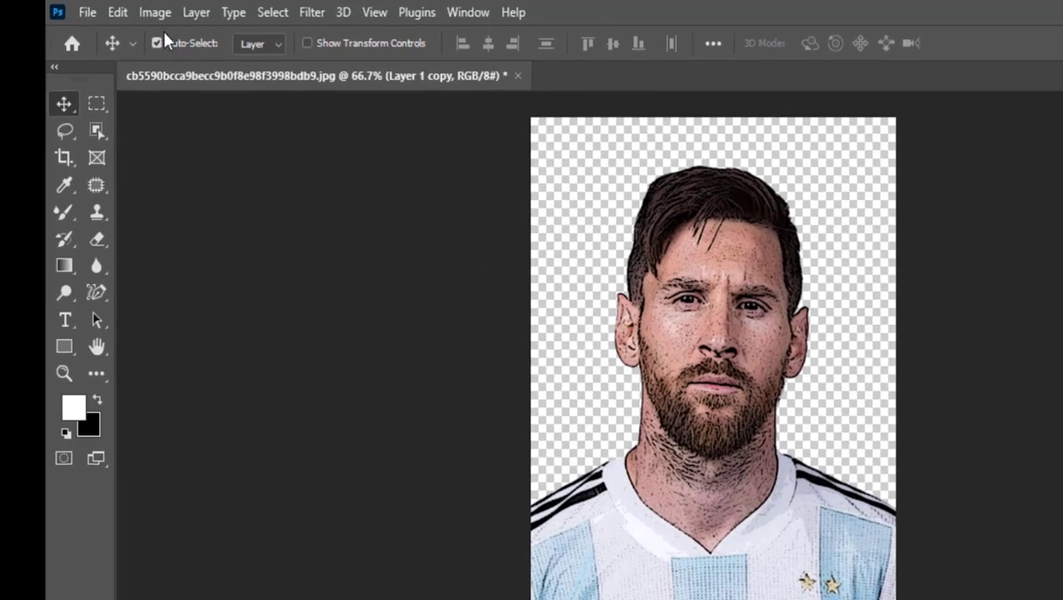
Apply a Threshold adjustment at level 66 to Layer 1 copy.
left_click(117, 9)
mouse_move(212, 25)
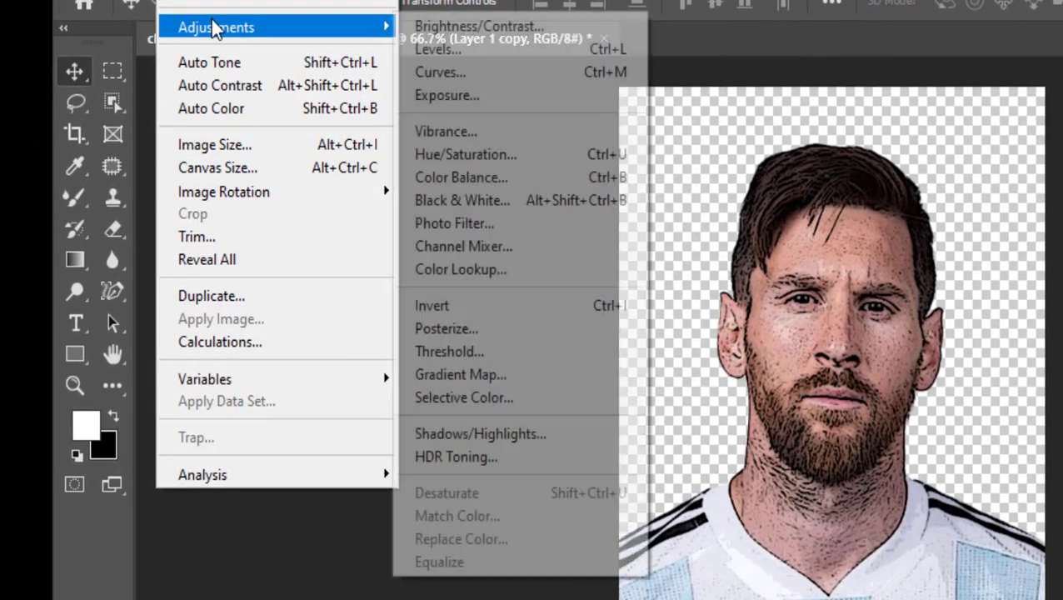
left_click(517, 351)
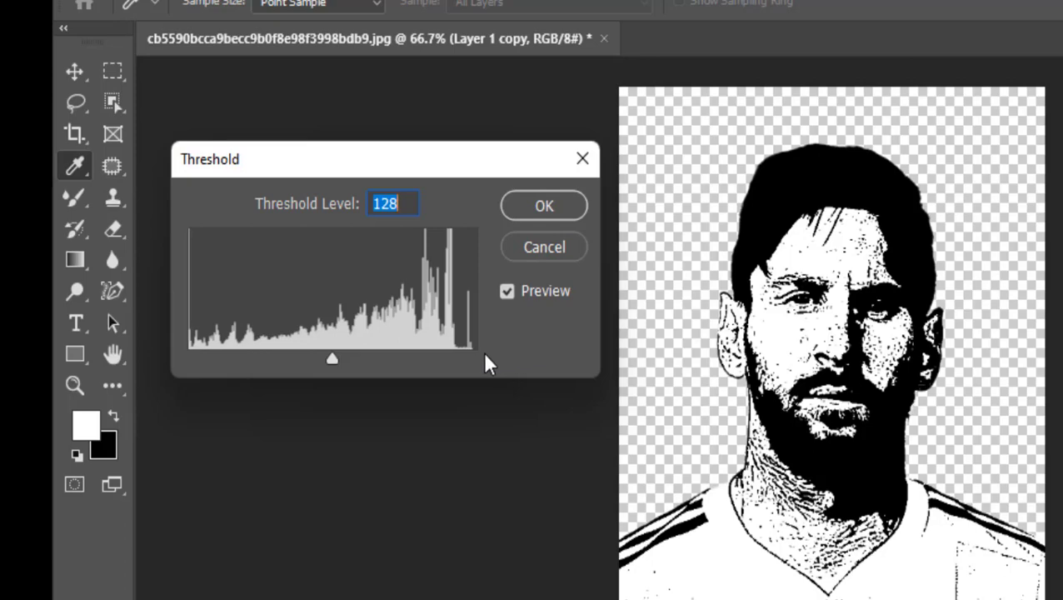
left_click_drag(332, 359, 276, 360)
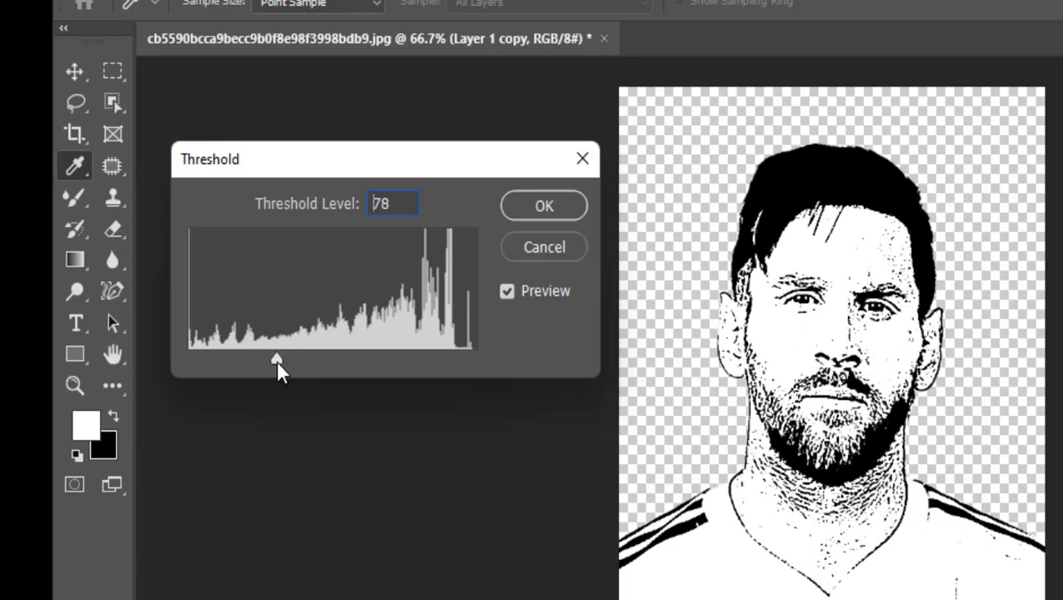
left_click_drag(275, 359, 263, 362)
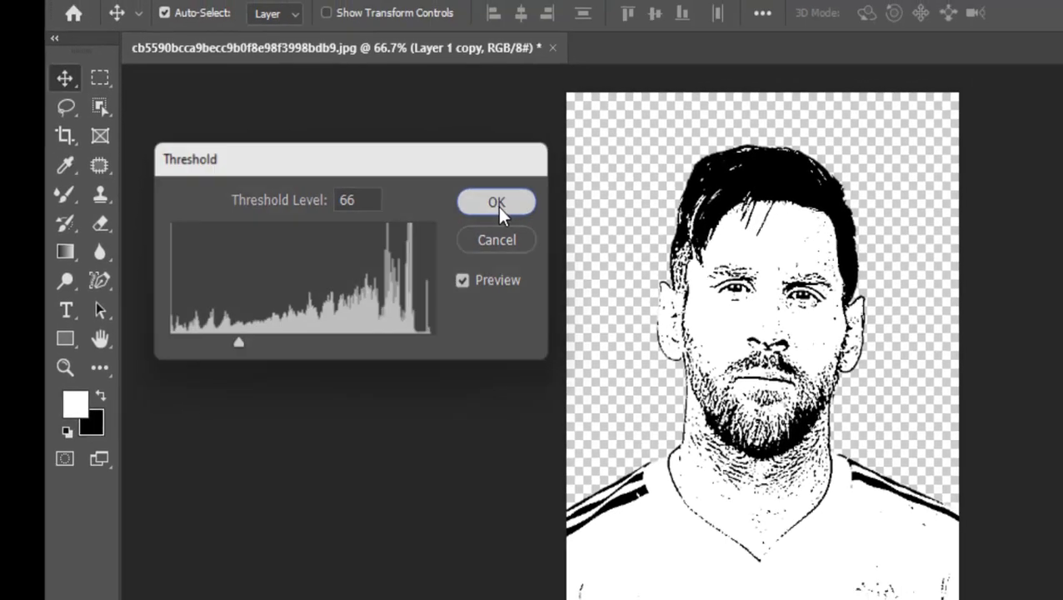
left_click(496, 203)
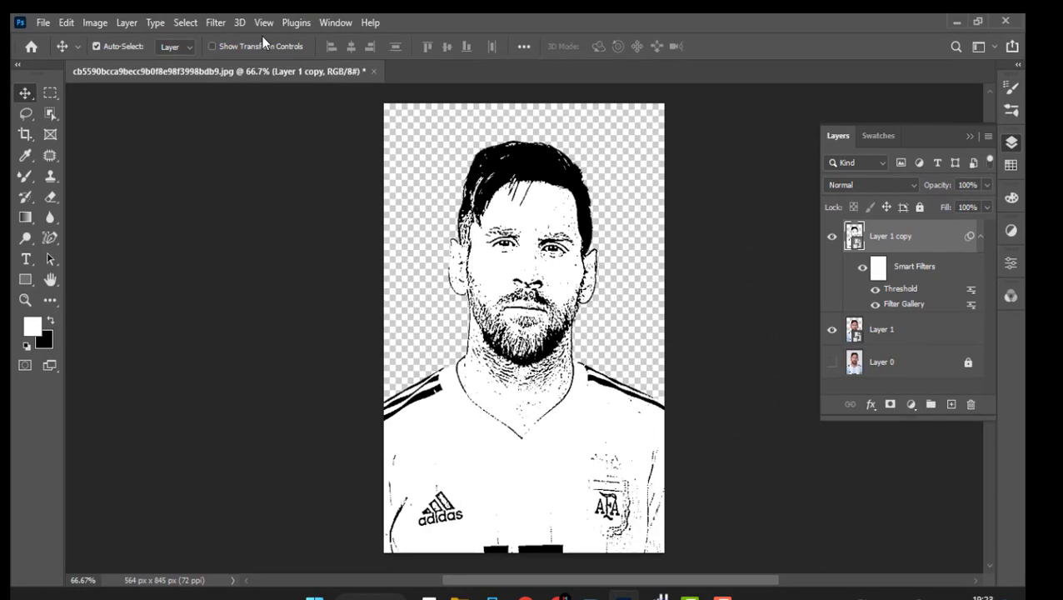
Apply the Oil Paint filter to Layer 1 copy with Stylization 3.0, Cleanliness 2.3 and Lighting turned off.
left_click(215, 22)
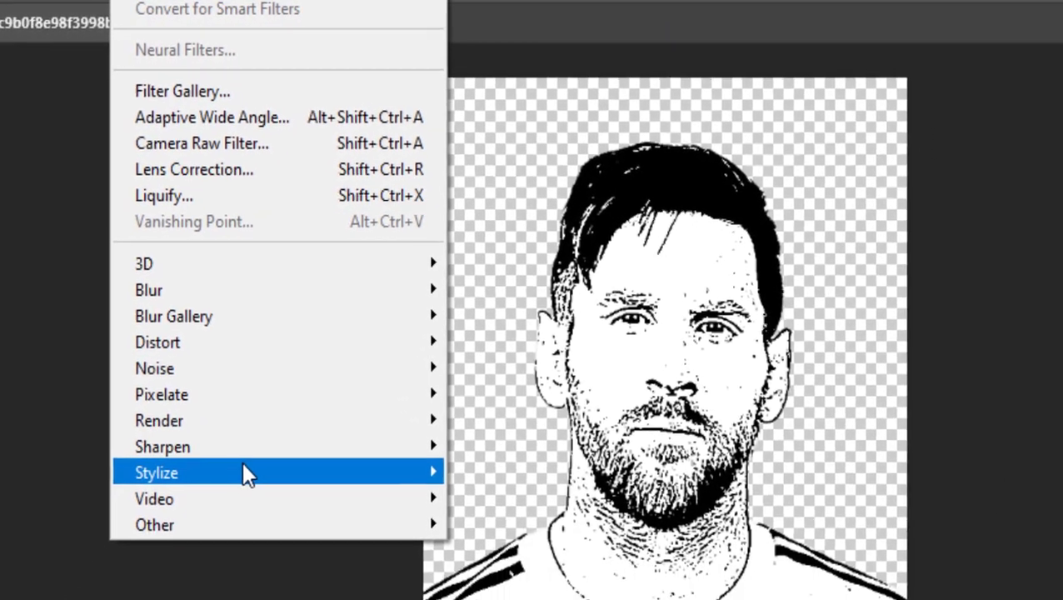
mouse_move(214, 540)
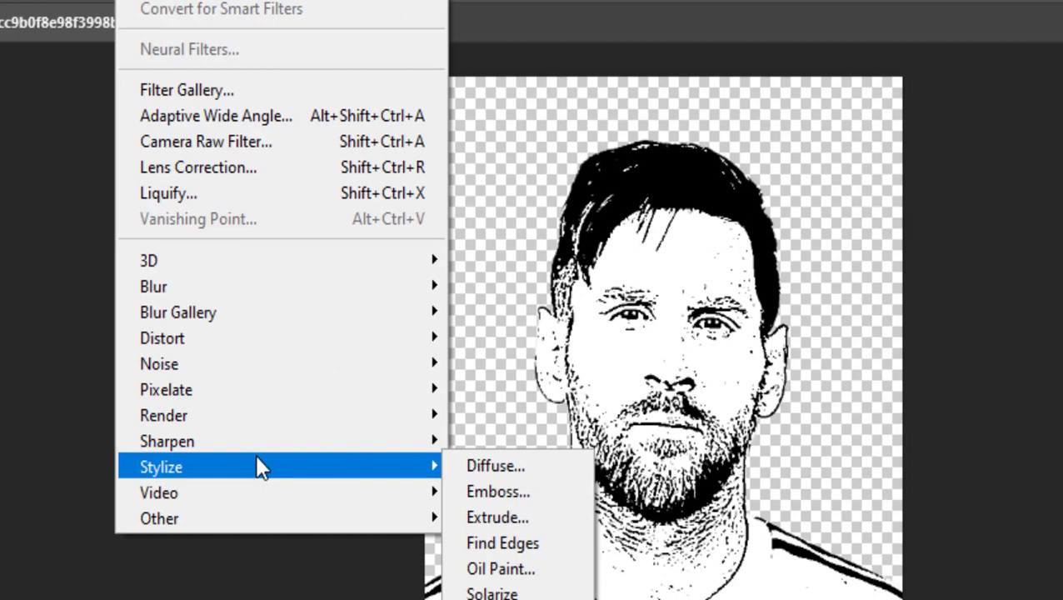
left_click(524, 569)
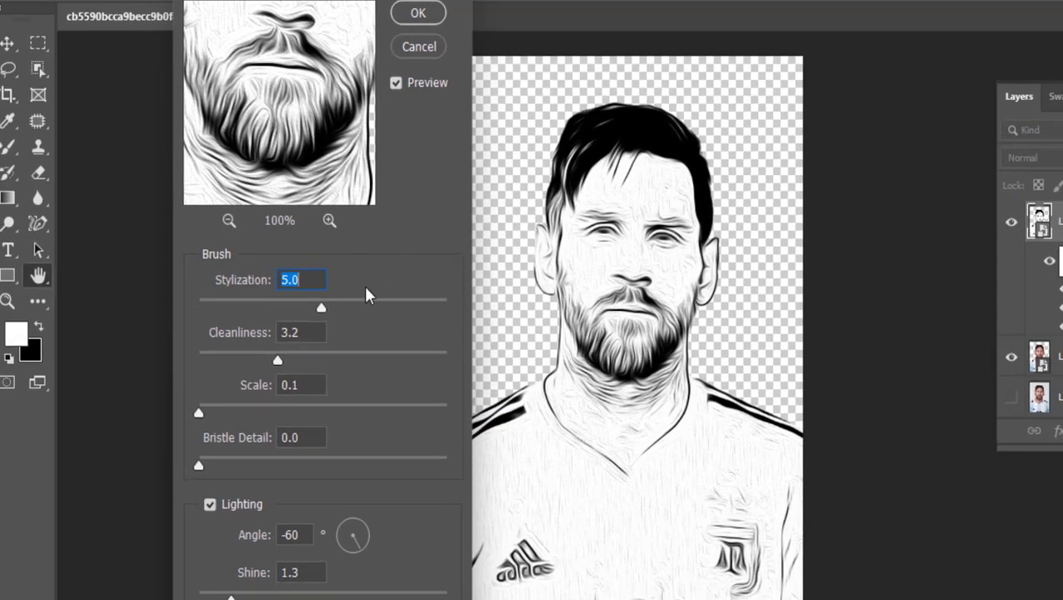
left_click_drag(278, 360, 242, 364)
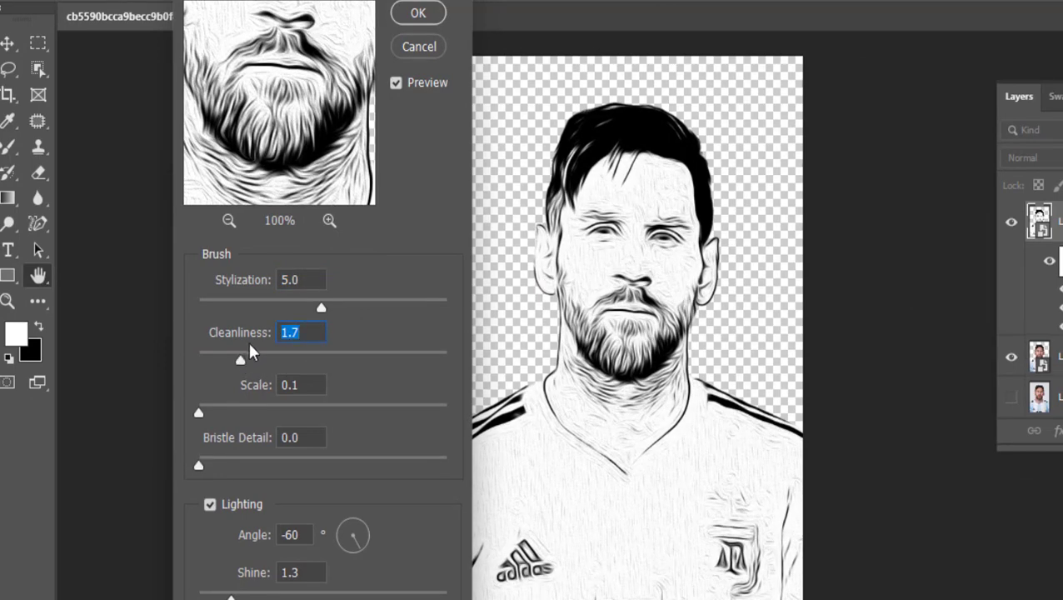
left_click_drag(321, 309, 251, 310)
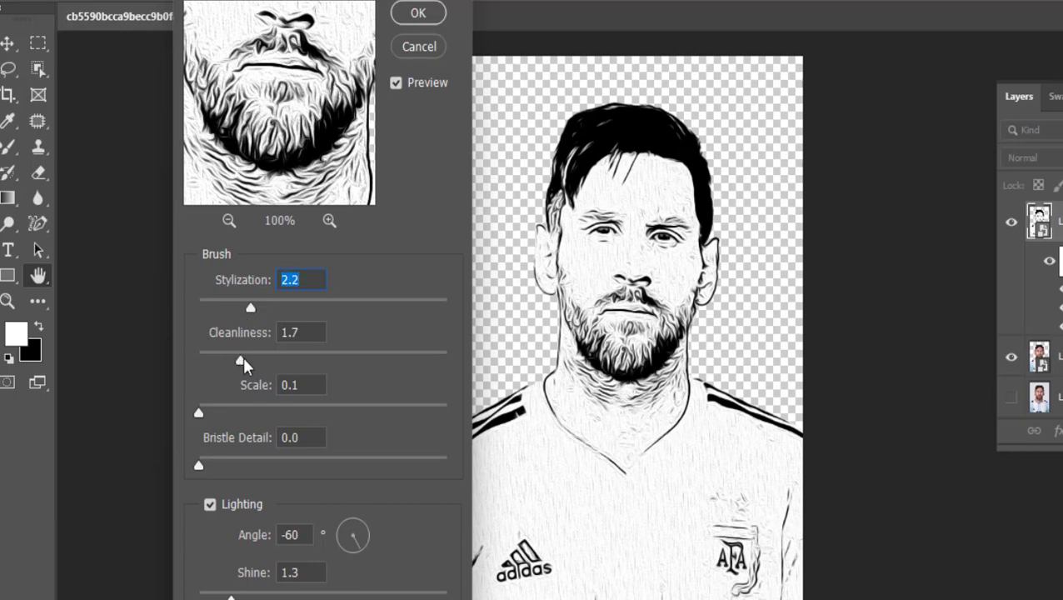
left_click_drag(243, 362, 285, 359)
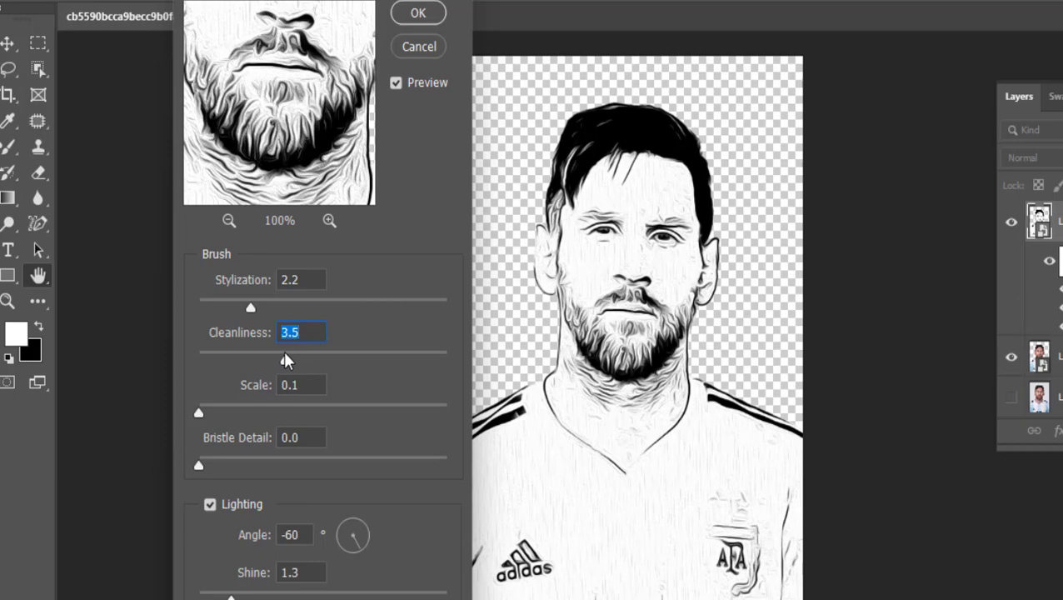
left_click_drag(285, 360, 255, 361)
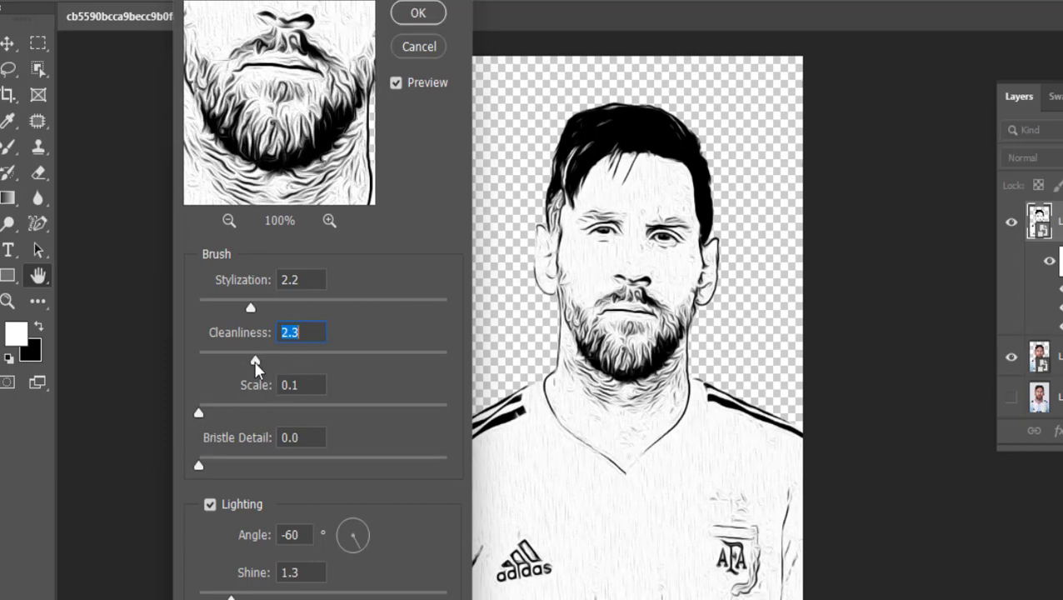
left_click_drag(251, 307, 272, 311)
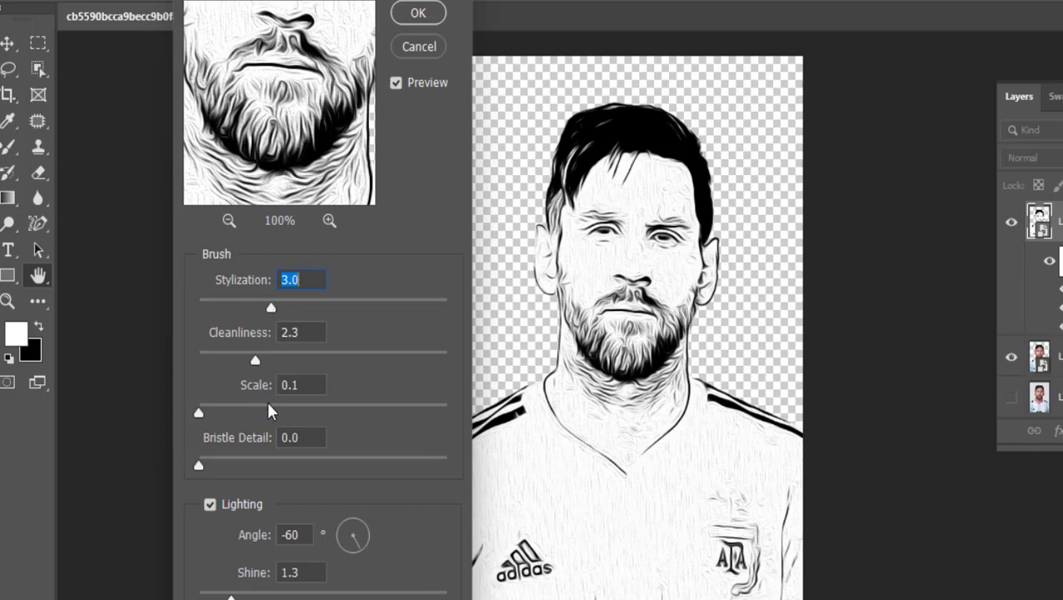
left_click(241, 510)
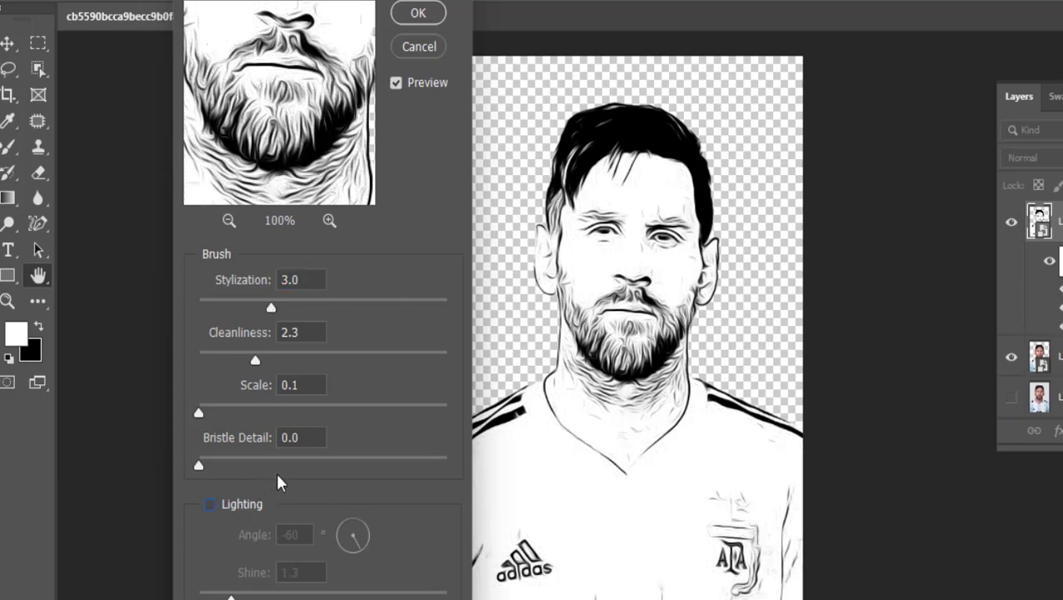
scroll(356, 445, "down", 1)
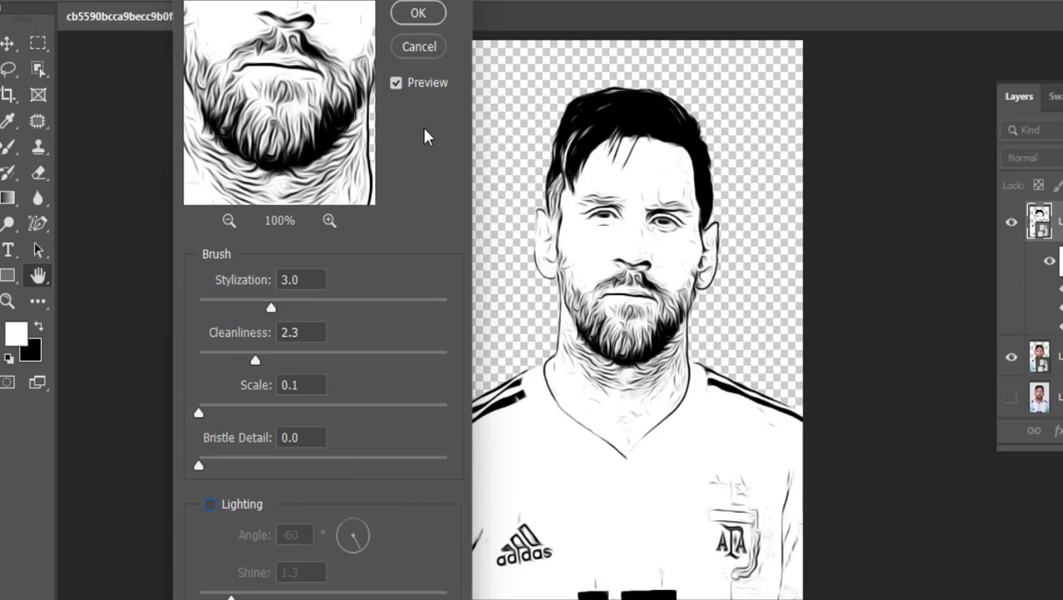
left_click(421, 14)
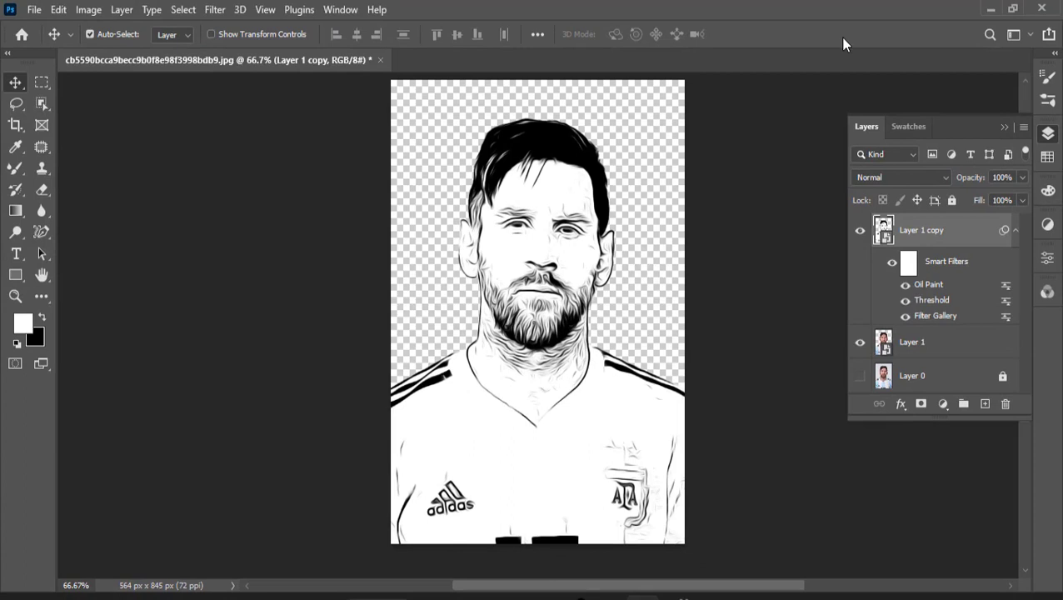
Add a Levels adjustment layer above Layer 1 copy with the black input at 80 and the white input at 160.
left_click(943, 405)
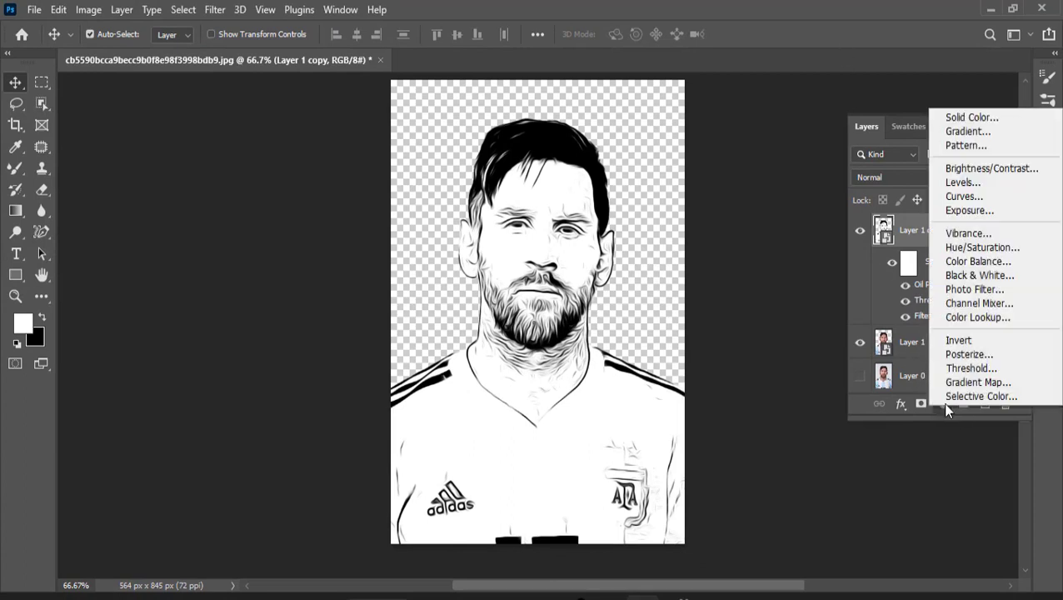
left_click(961, 181)
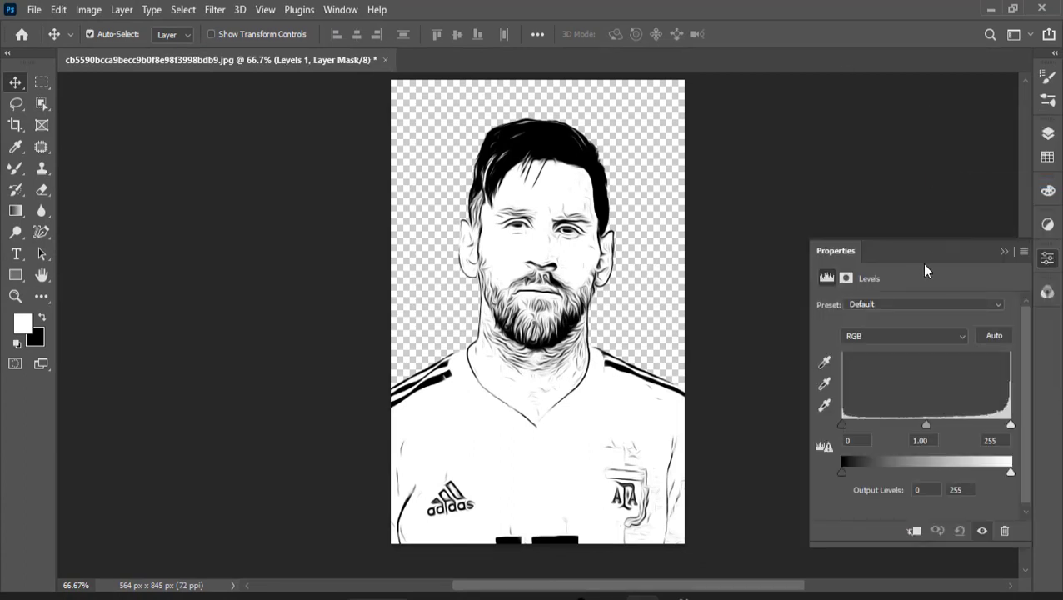
left_click_drag(921, 258, 790, 183)
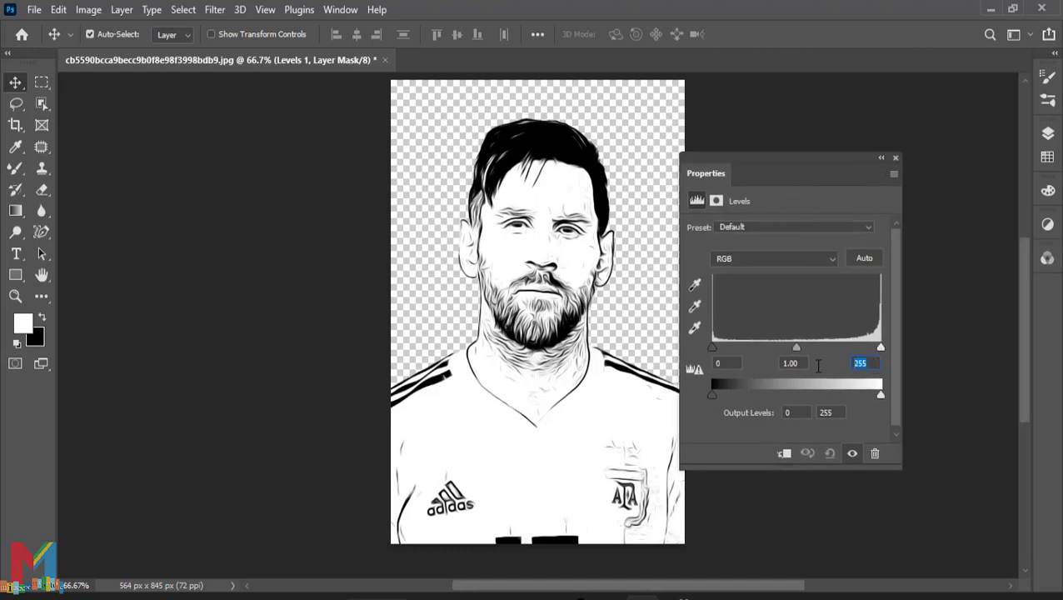
type("160")
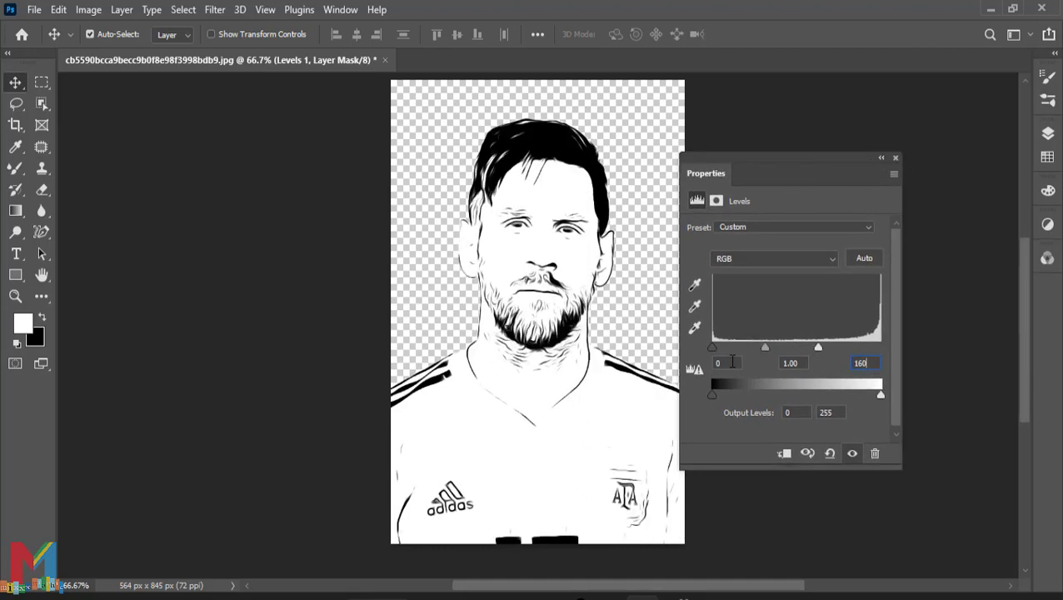
type("80")
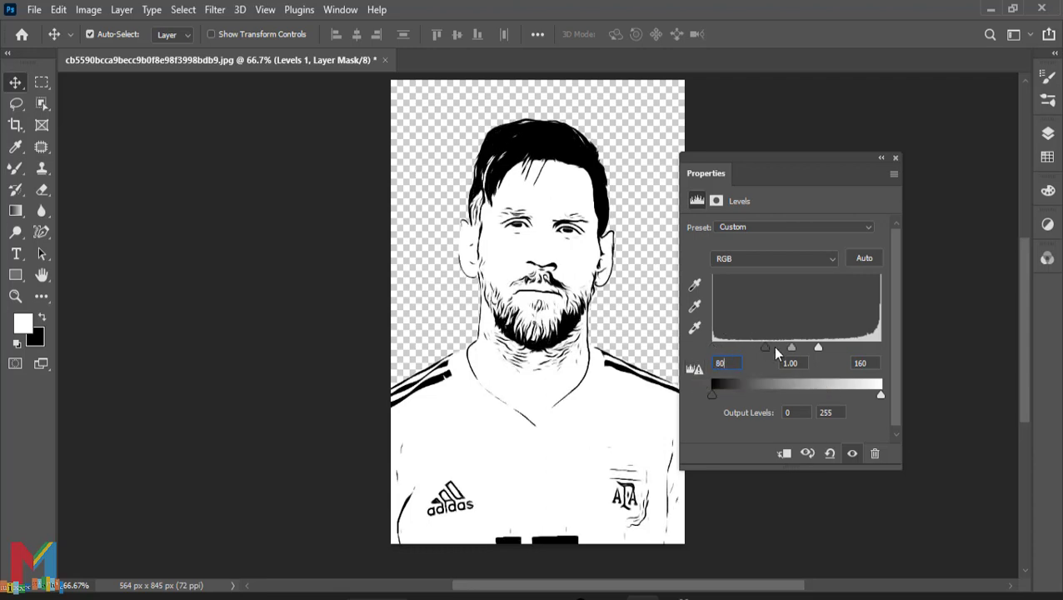
Refine the Levels adjustment to a black input of about 64 and a white input of 178, and close its properties.
left_click_drag(816, 347, 830, 347)
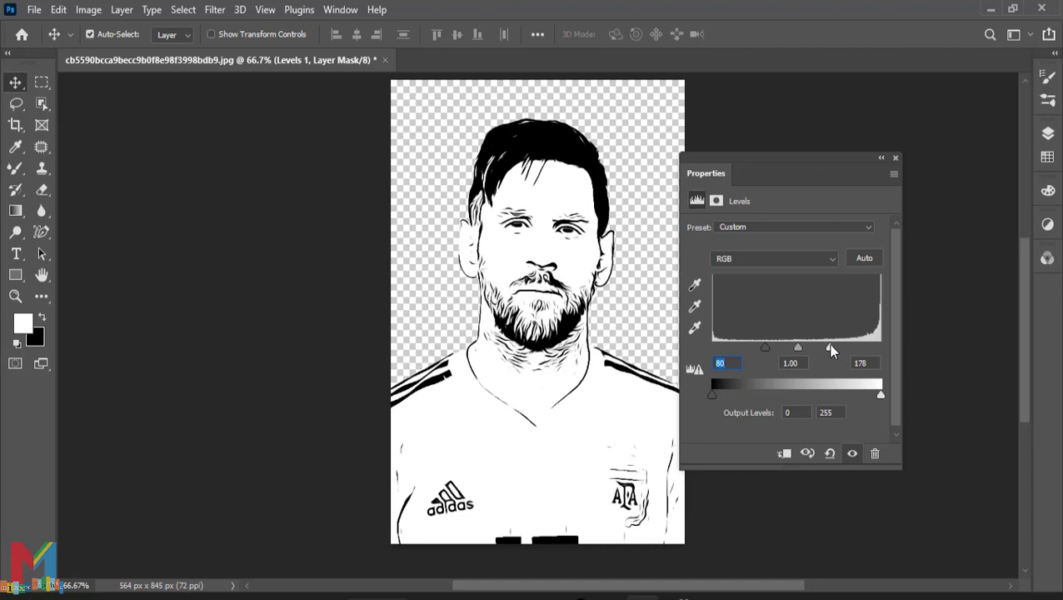
mouse_move(766, 349)
left_mouse_down()
mouse_move(740, 350)
mouse_move(754, 349)
left_mouse_up()
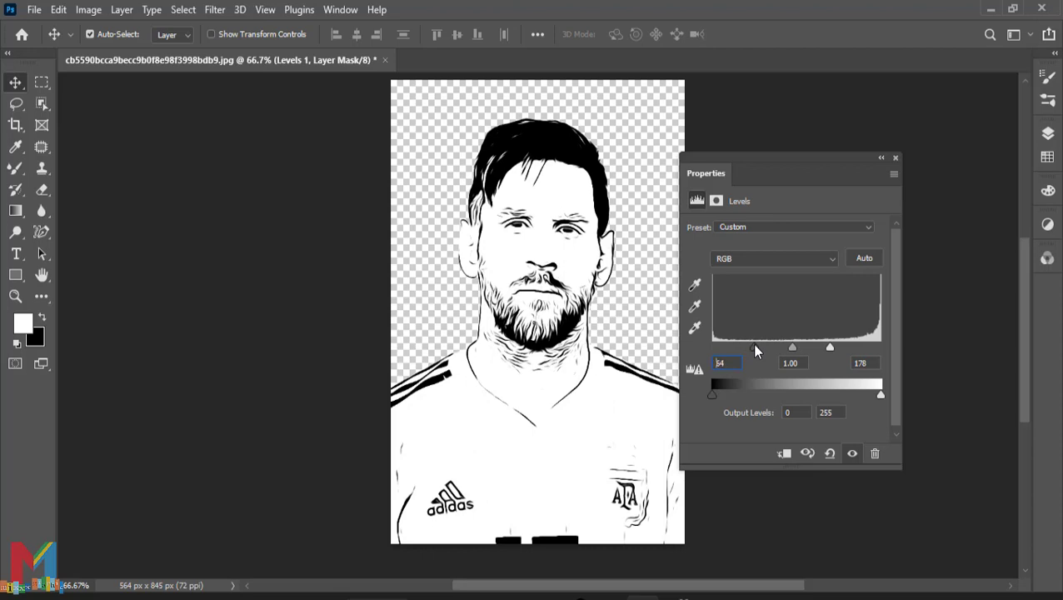
left_click_drag(755, 345, 756, 347)
left_click(881, 158)
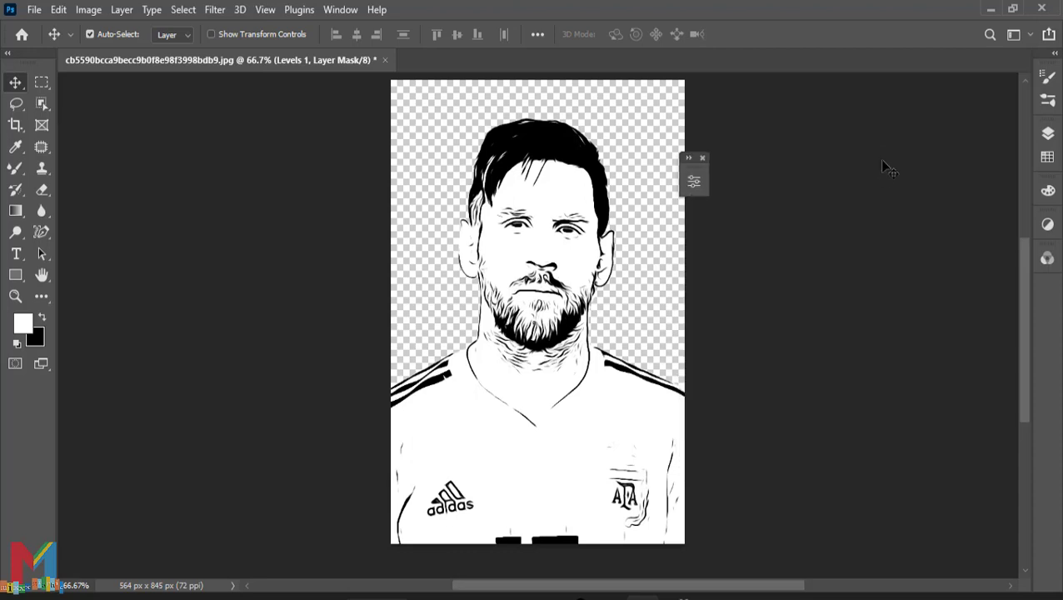
left_click(701, 159)
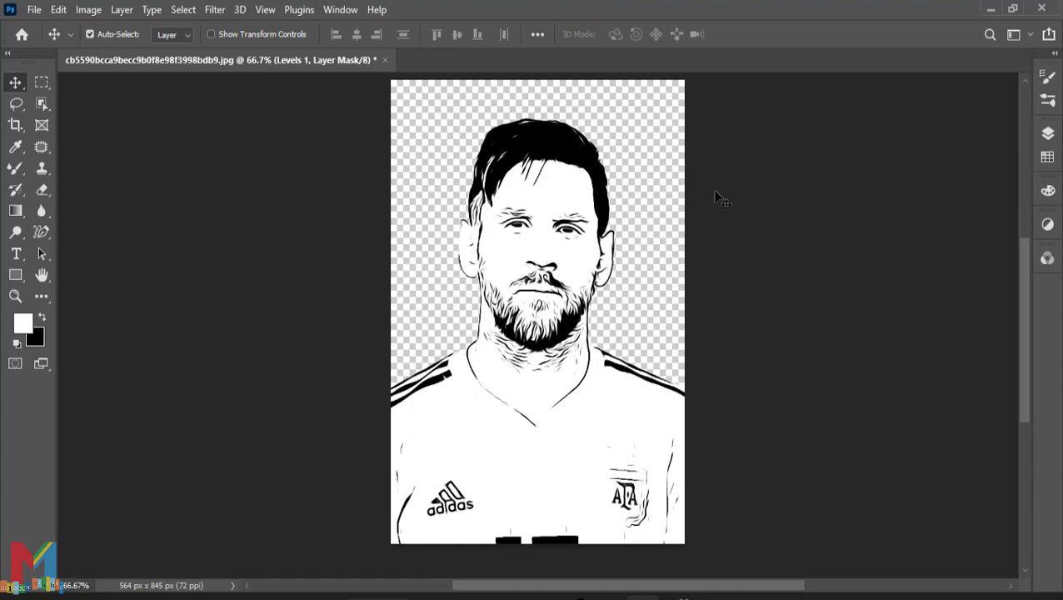
Clip the Levels 1 adjustment to Layer 1 copy with a clipping mask.
left_click(1048, 134)
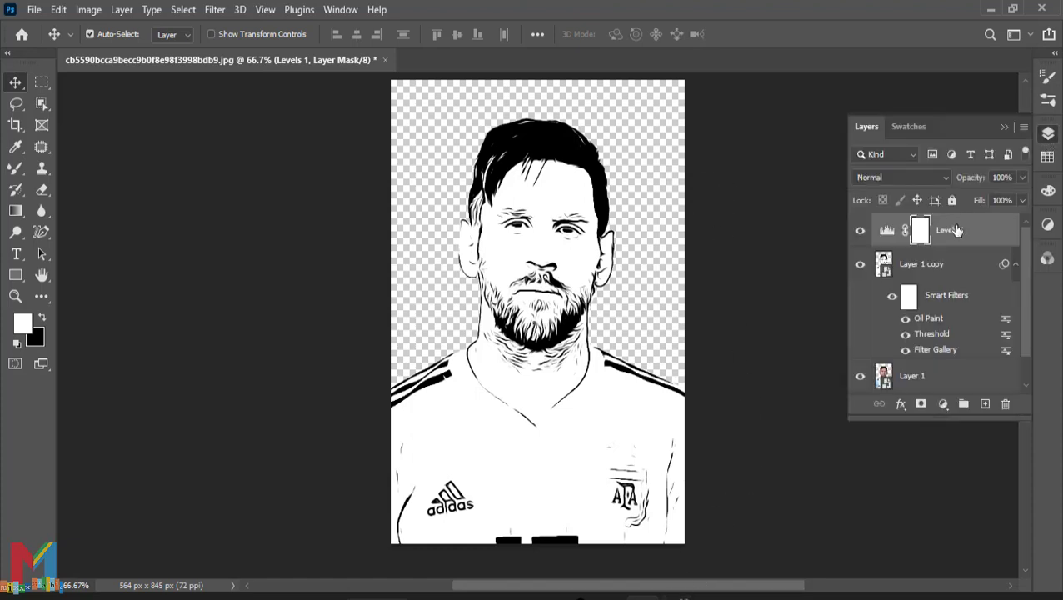
right_click(956, 230)
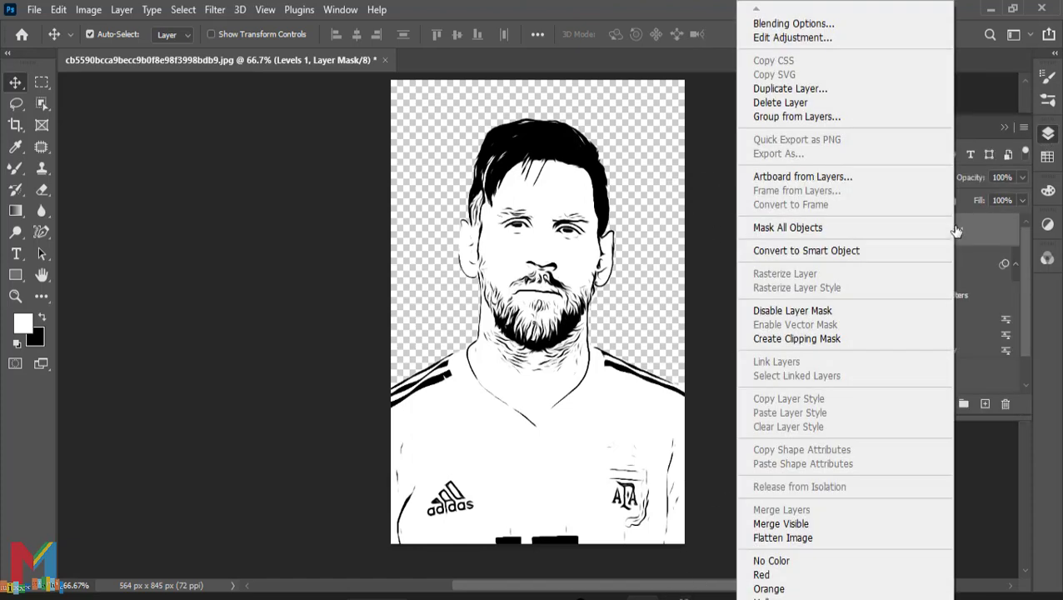
left_click(858, 338)
Set the blend mode of Layer 1 copy to Multiply.
left_click(890, 265)
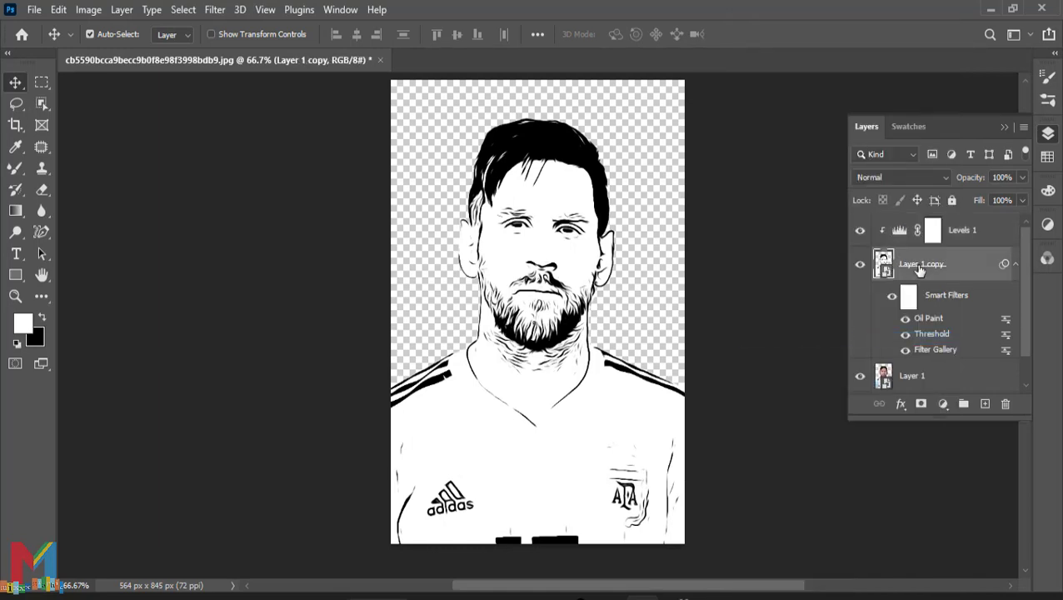
left_click(911, 178)
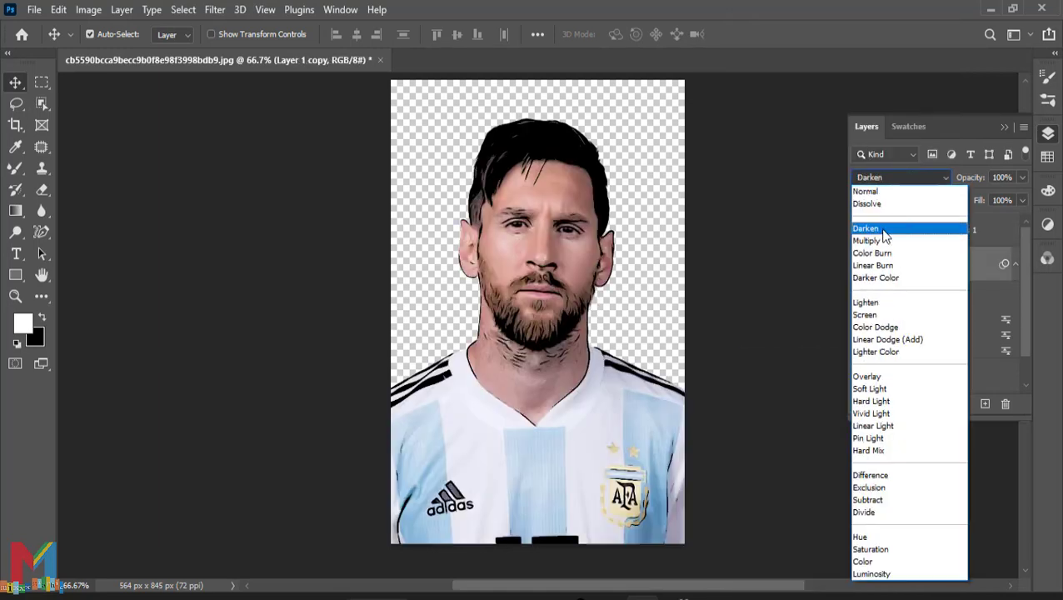
left_click(885, 243)
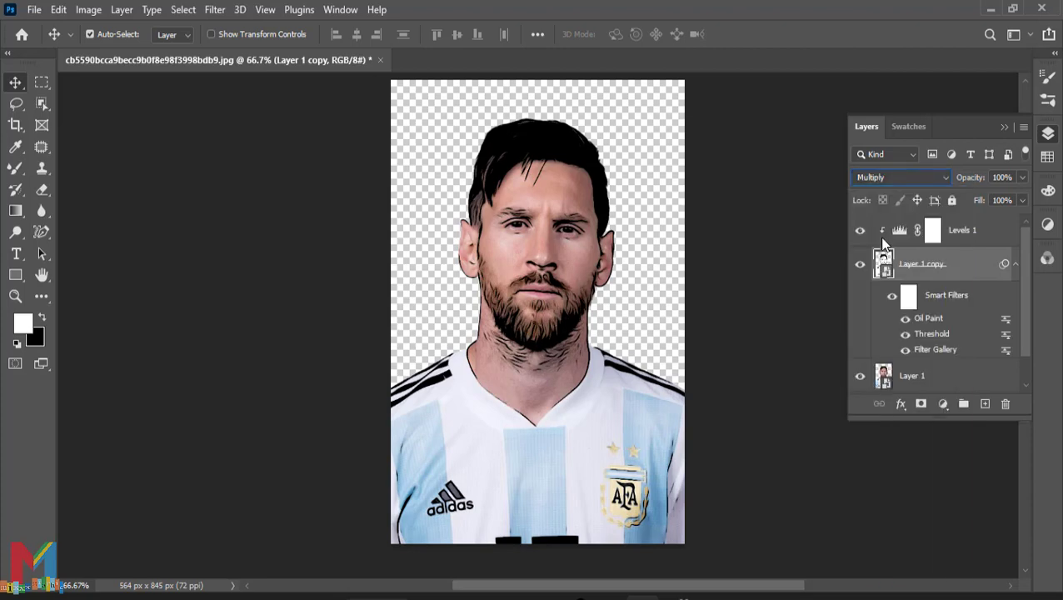
Apply the Surface Blur filter to Layer 1 with an adjusted radius and a Threshold of 10 levels.
scroll(916, 302, "down", 1)
left_click(927, 348)
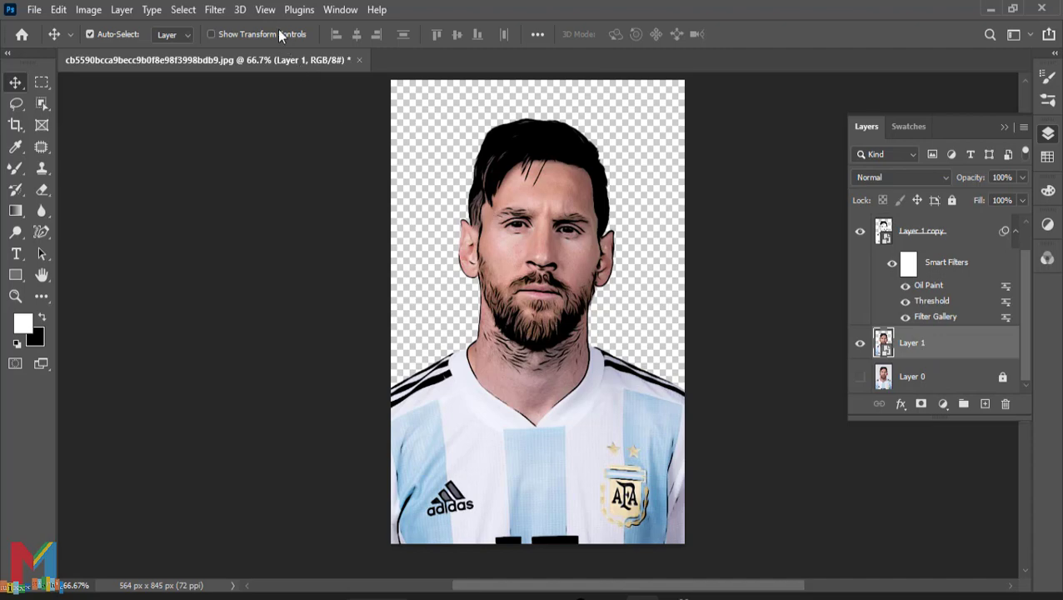
left_click(218, 14)
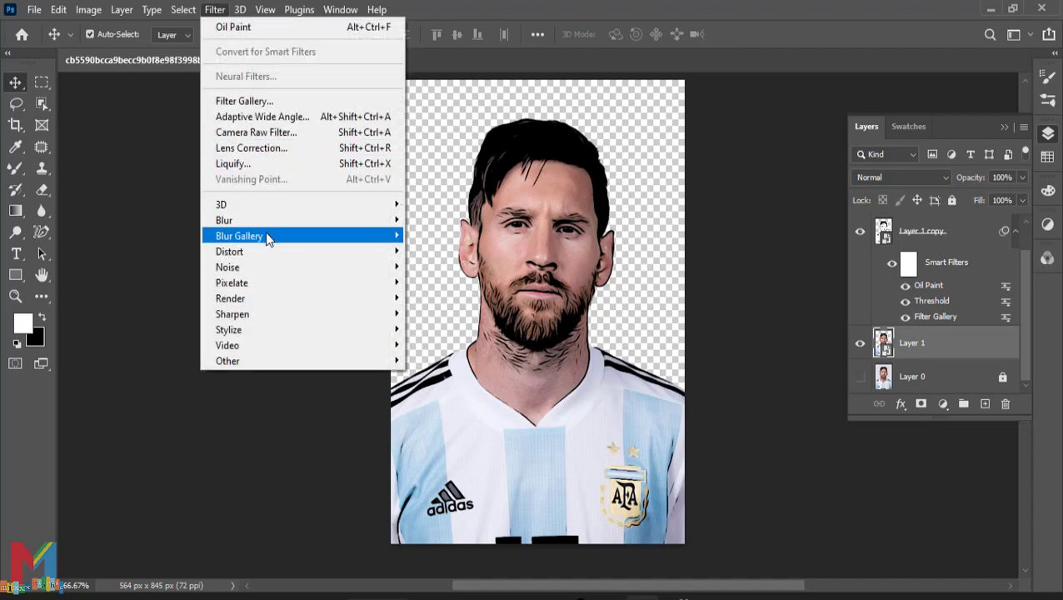
mouse_move(263, 219)
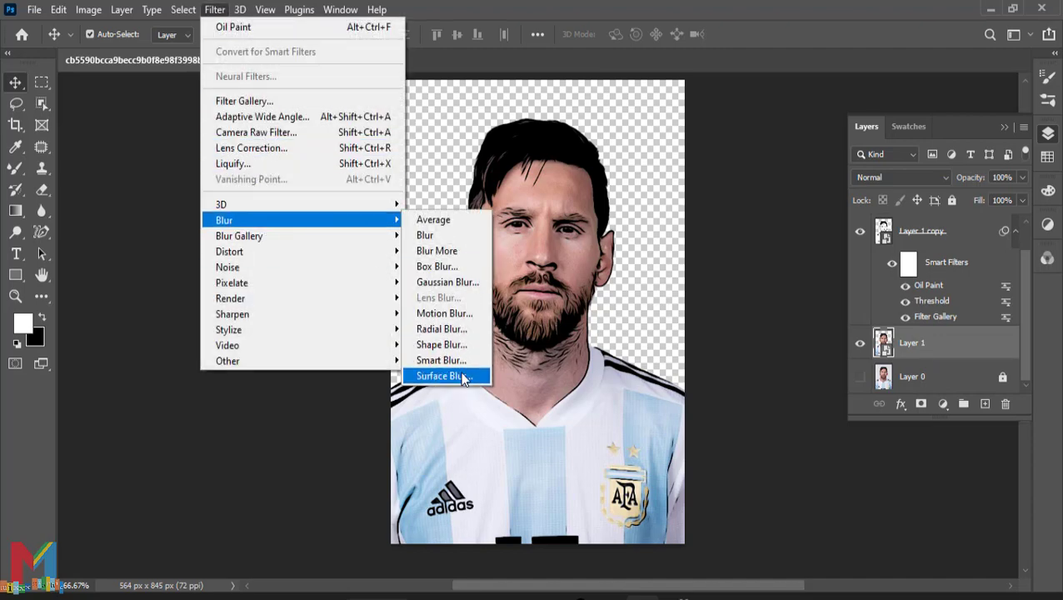
left_click(460, 371)
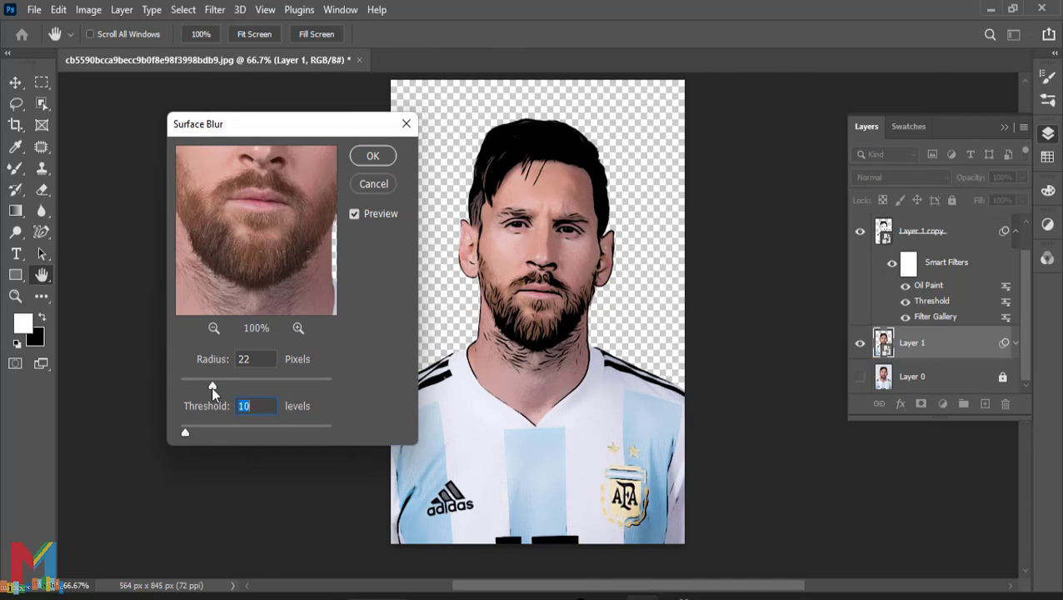
left_click_drag(207, 387, 206, 386)
left_click(378, 158)
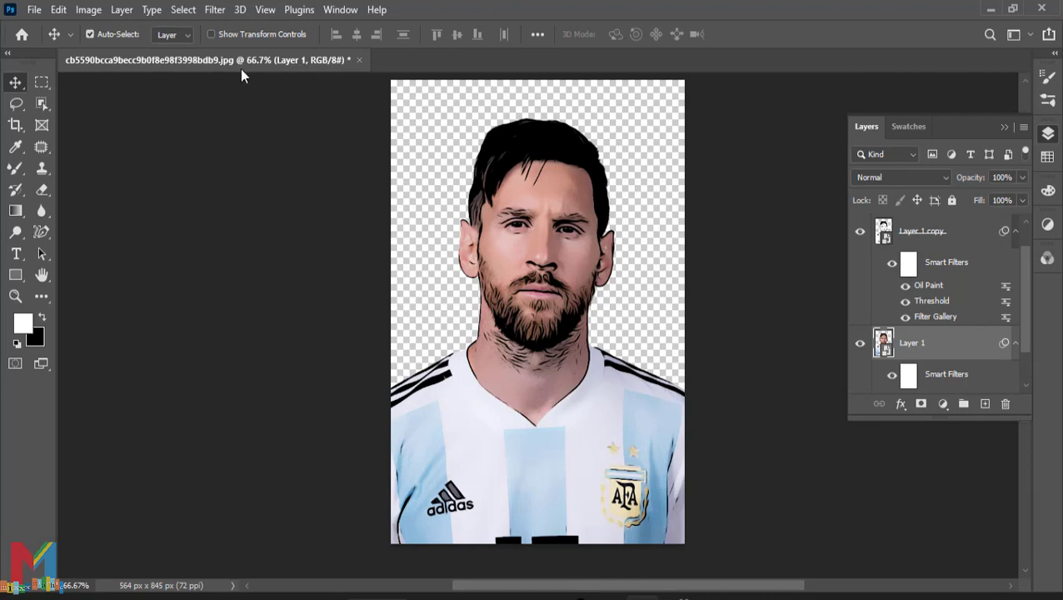
Apply the Oil Paint filter to Layer 1 with Stylization 3.0, Cleanliness 2.3, Scale 0.1, Bristle Detail 0.0 and Lighting off.
left_click(216, 10)
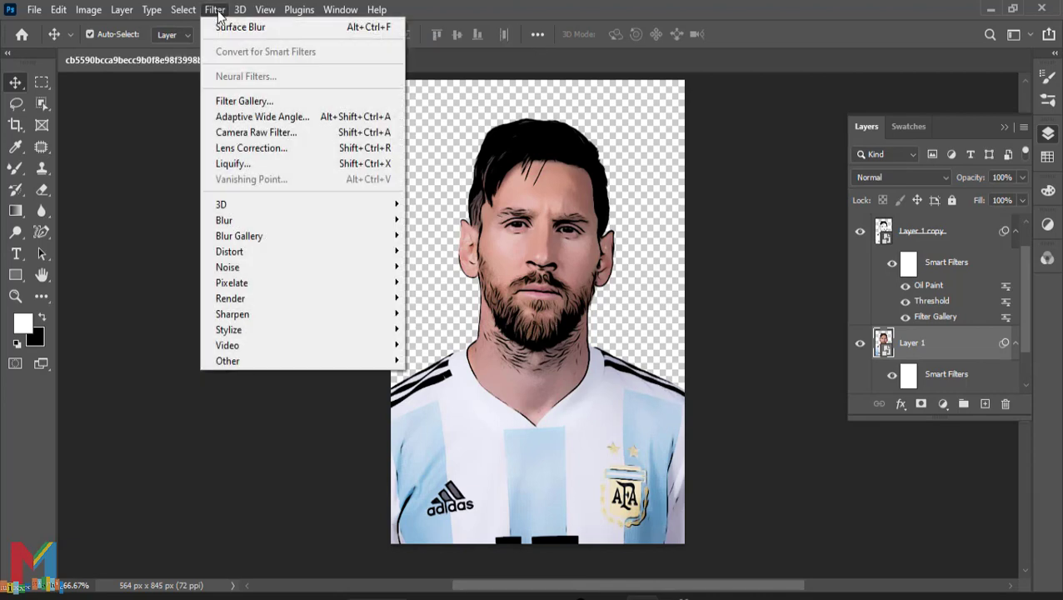
mouse_move(308, 333)
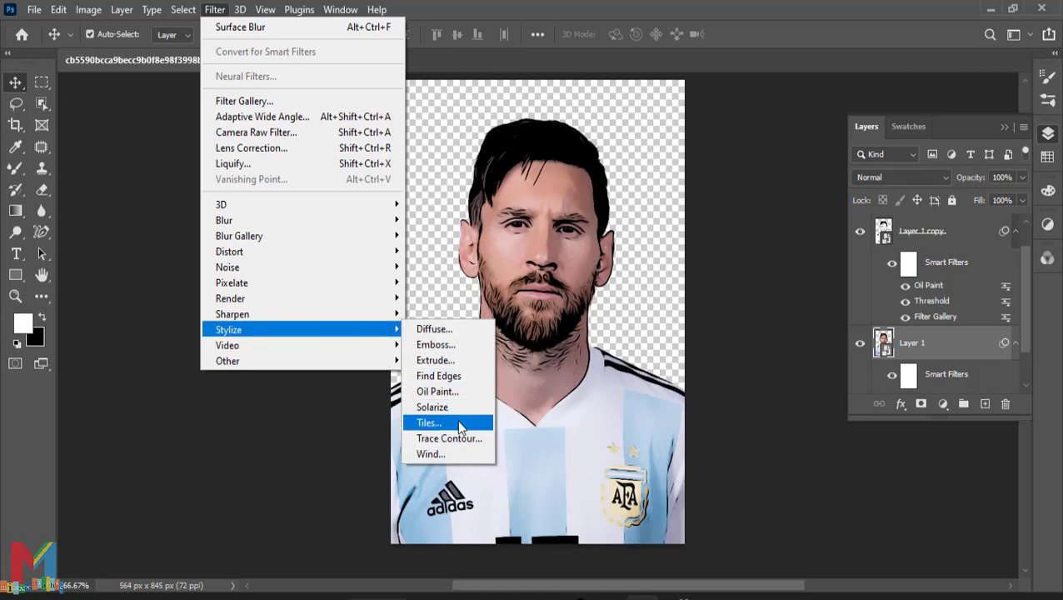
left_click(450, 391)
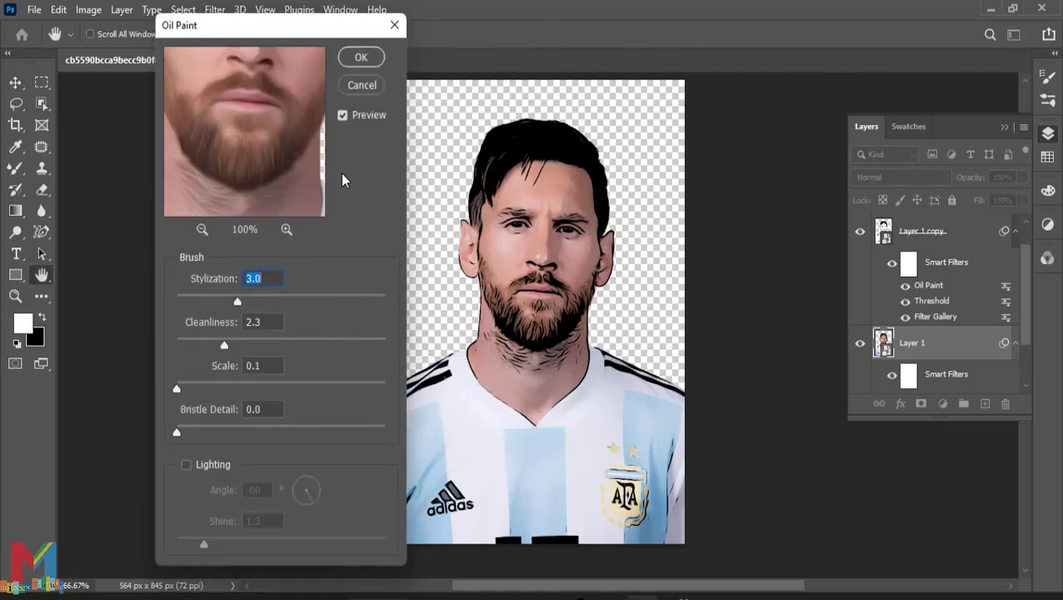
left_click(369, 58)
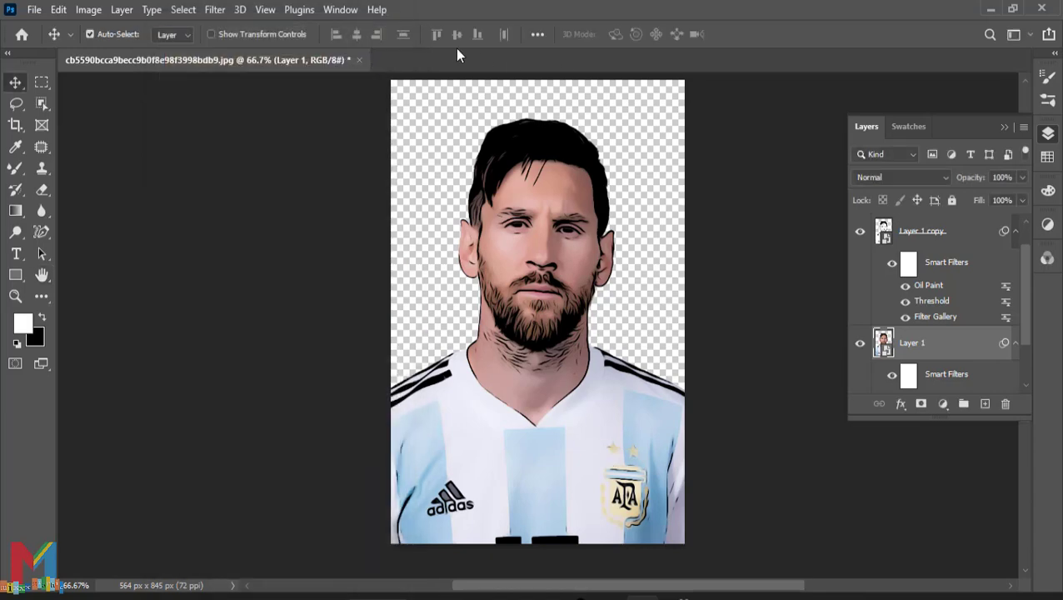
Apply the Cutout filter to Layer 1 with Number of Levels 7, Edge Simplicity 2 and Edge Fidelity 2.
left_click(216, 12)
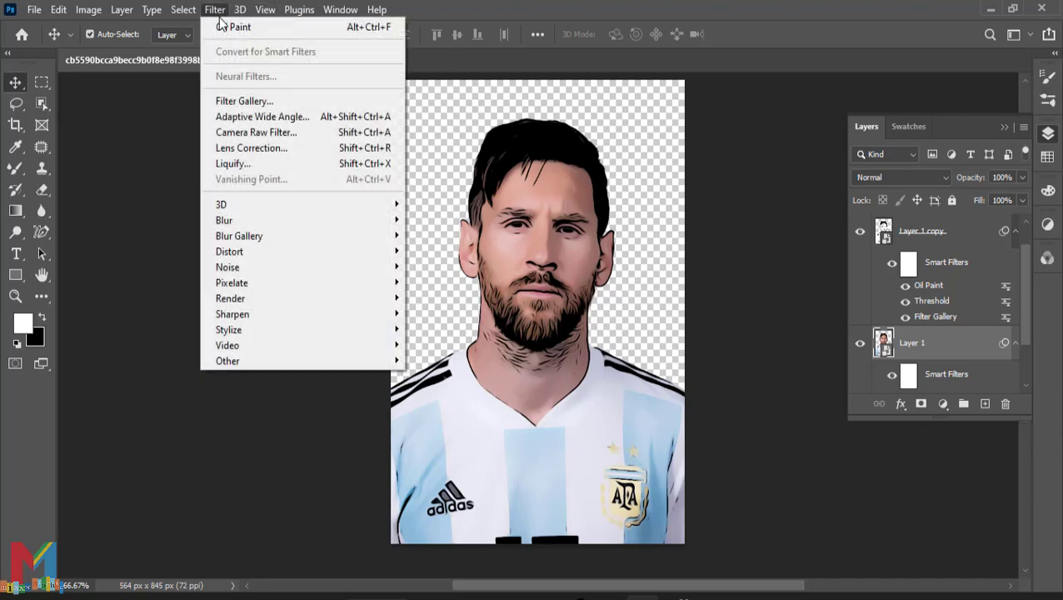
left_click(259, 102)
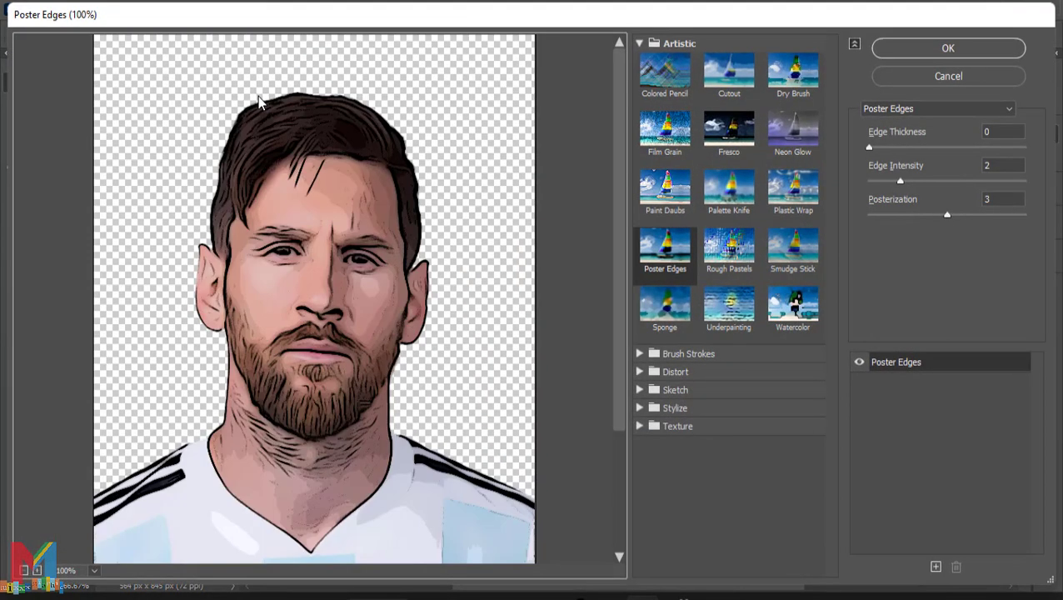
left_click(746, 74)
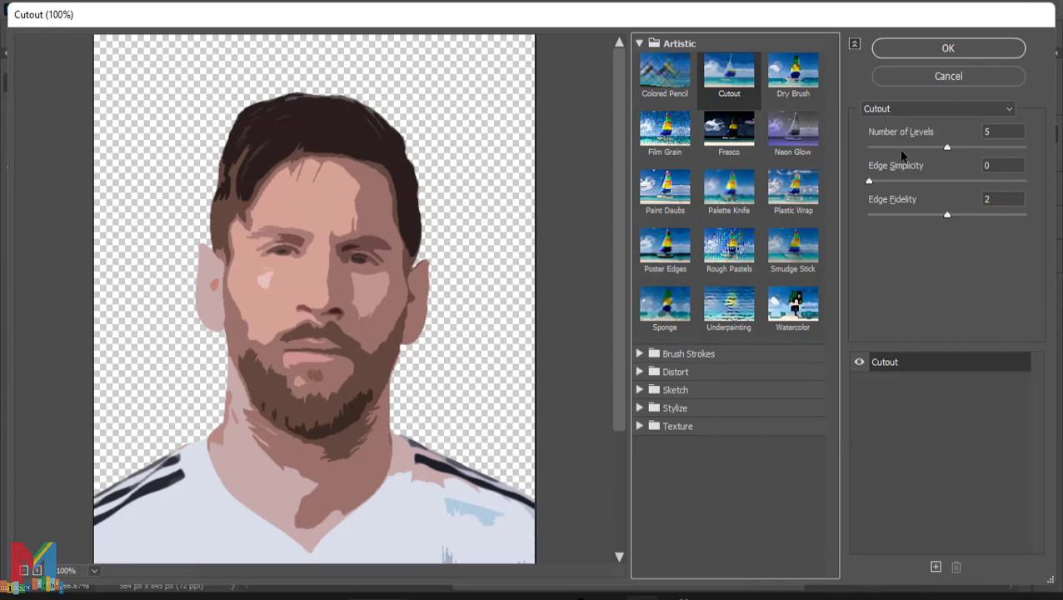
left_click_drag(946, 150, 996, 143)
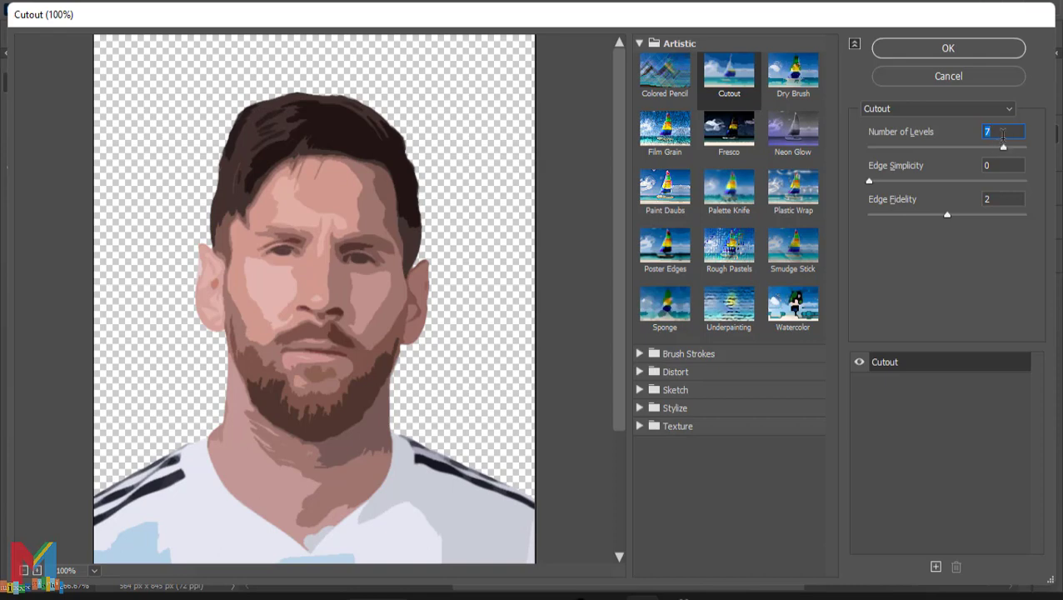
left_click_drag(1004, 148, 966, 163)
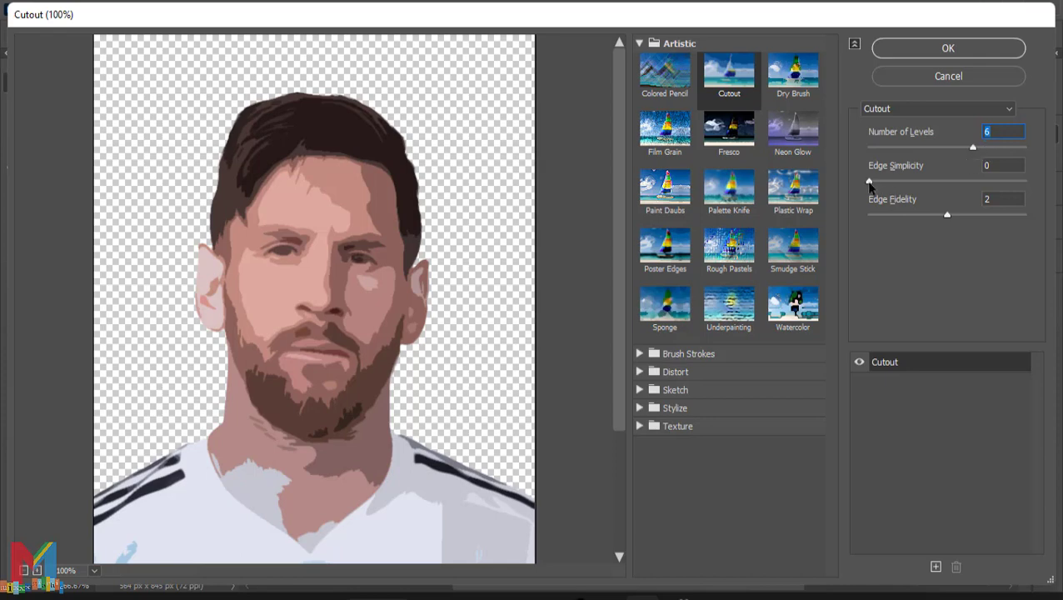
left_click_drag(869, 182, 897, 185)
left_click_drag(972, 149, 1013, 147)
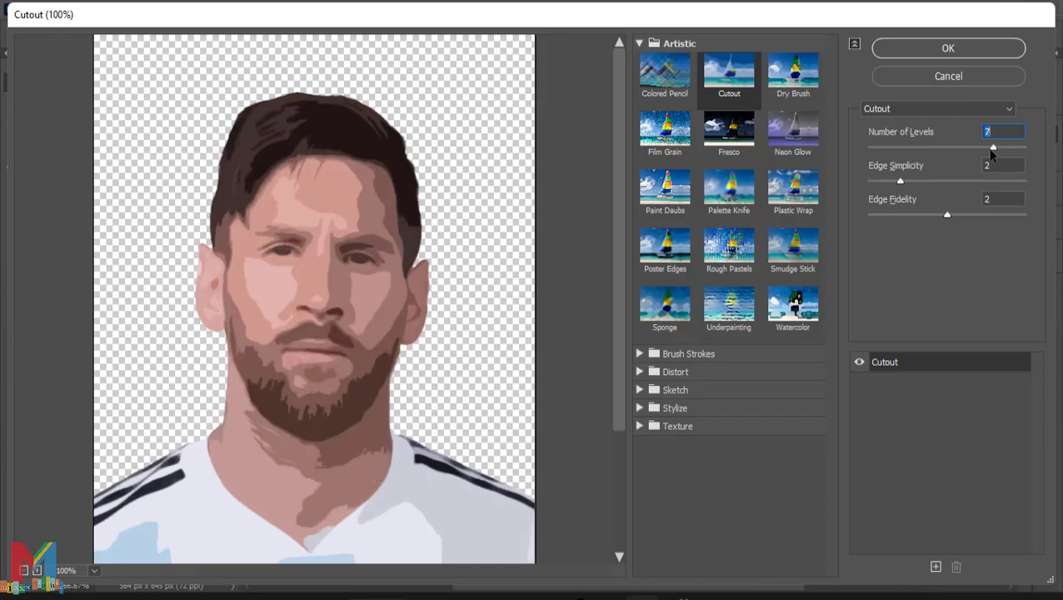
left_click(955, 41)
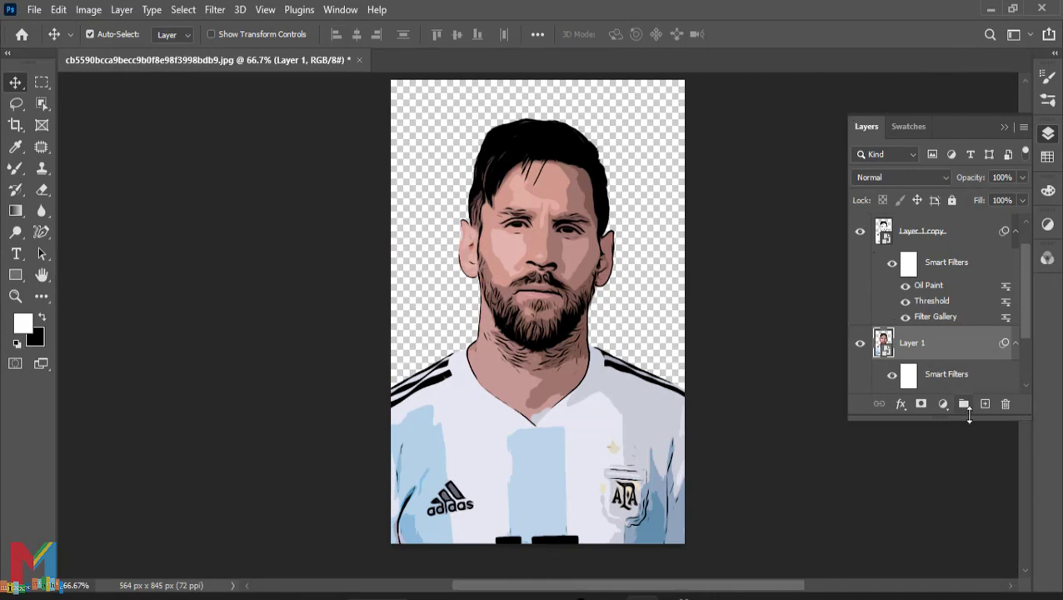
Add a Hue/Saturation adjustment clipped to Layer 1 with Saturation +28, Lightness +18 and a slight hue shift.
left_click(942, 405)
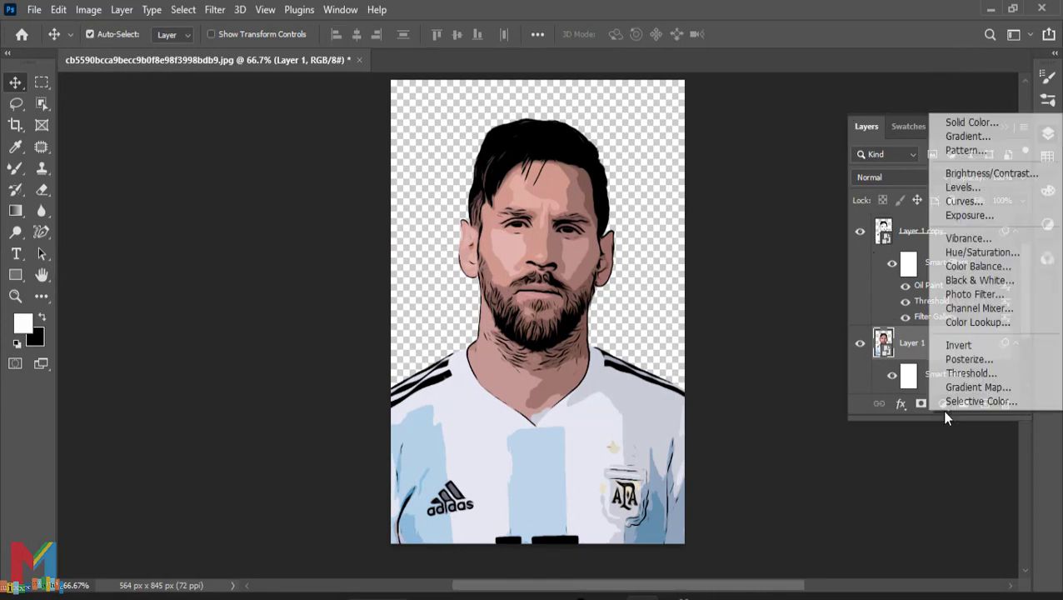
left_click(981, 252)
left_click_drag(621, 182, 327, 179)
left_click(269, 437)
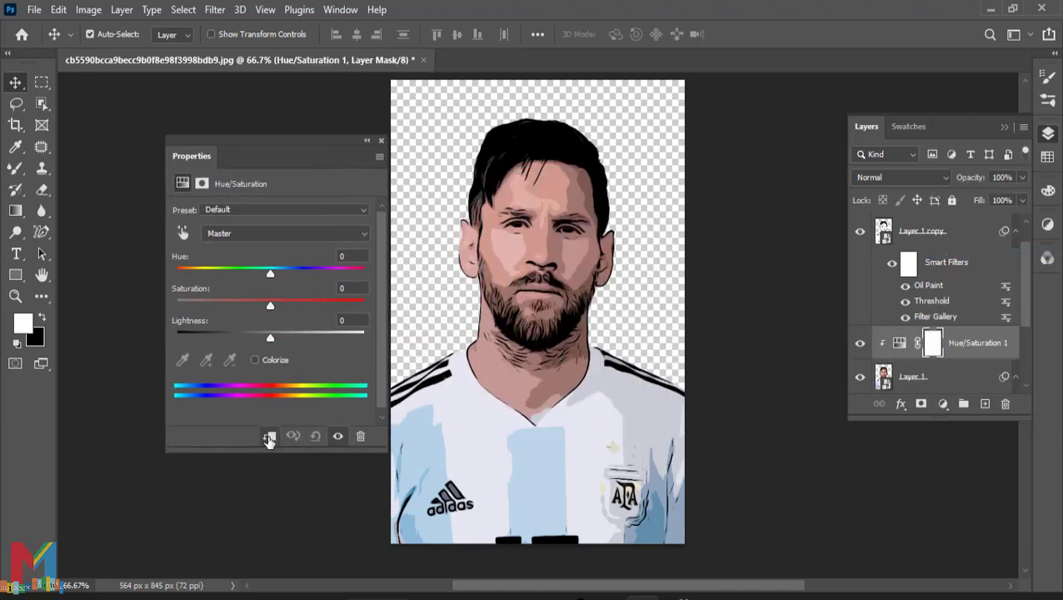
left_click_drag(271, 304, 286, 334)
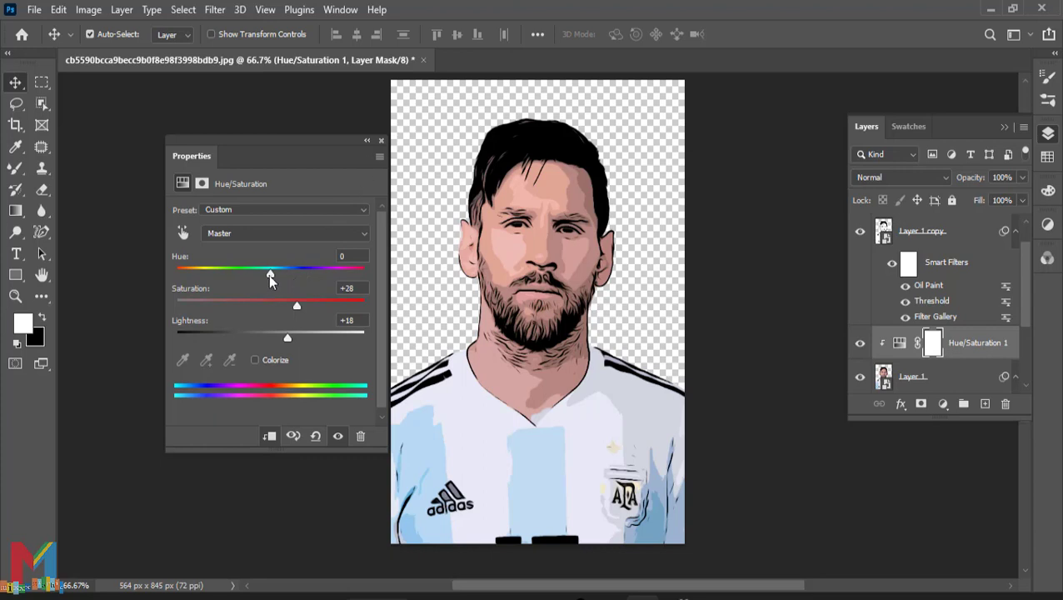
mouse_move(269, 275)
left_mouse_down()
mouse_move(260, 276)
mouse_move(272, 277)
left_mouse_up()
left_click(381, 140)
Add a Levels adjustment clipped above Hue/Saturation 1 with the black output level raised to 30.
left_click(943, 404)
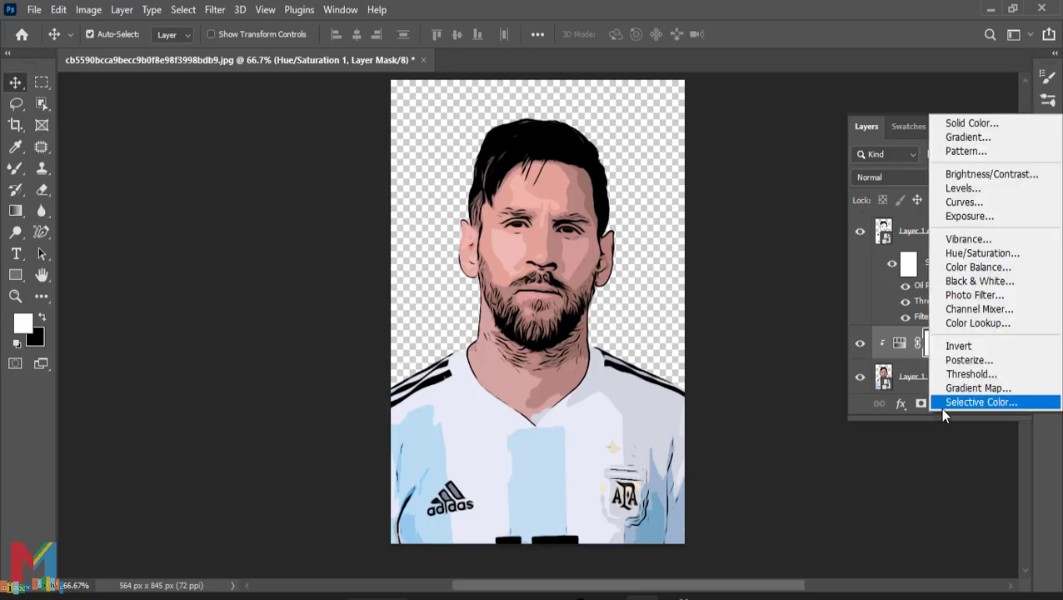
left_click(965, 189)
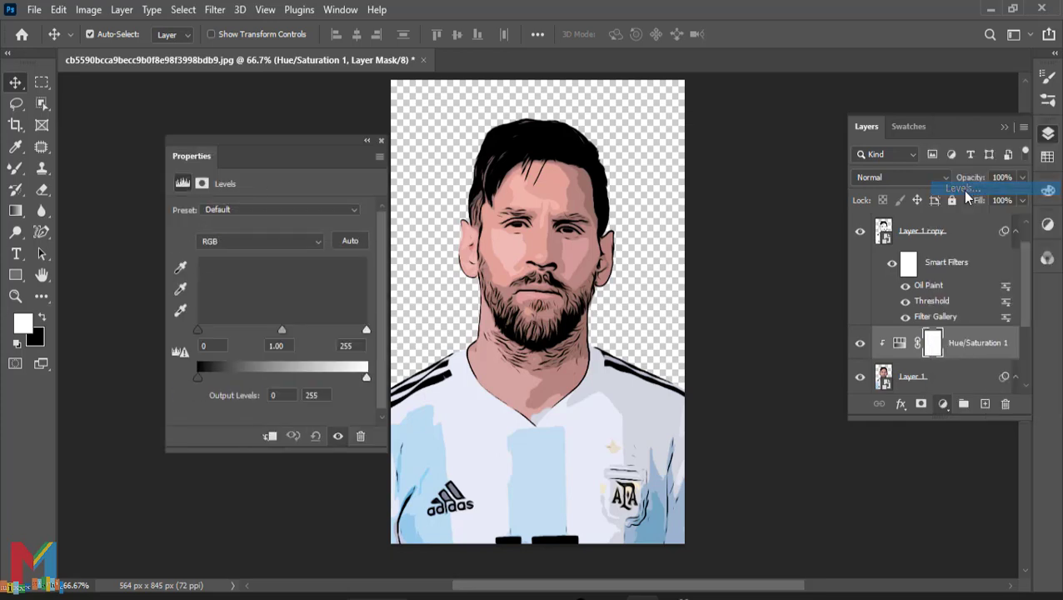
left_click(270, 437)
left_click_drag(282, 395, 265, 388)
type("30")
key("Return")
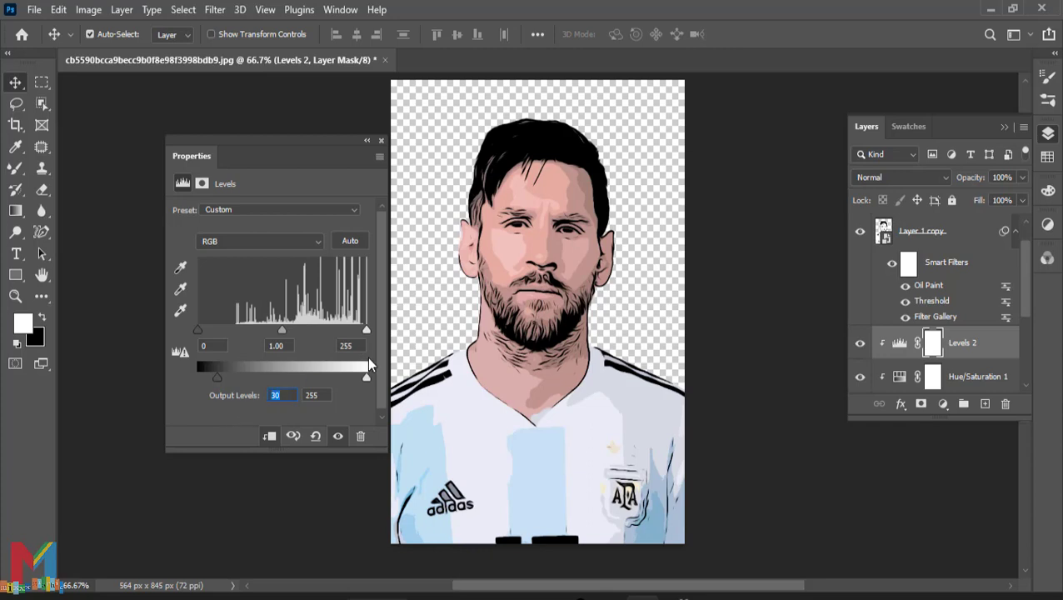
left_click(379, 139)
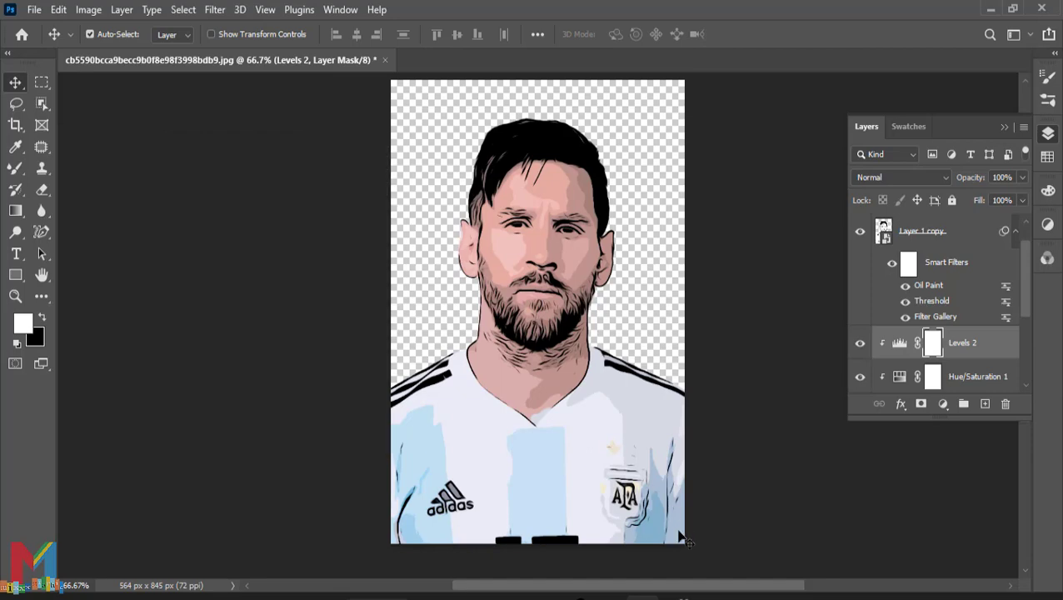
Add a blank layer above the new Levels adjustment and paint the whites of both eyes with a size 4 white Mixer Brush.
left_click(984, 404)
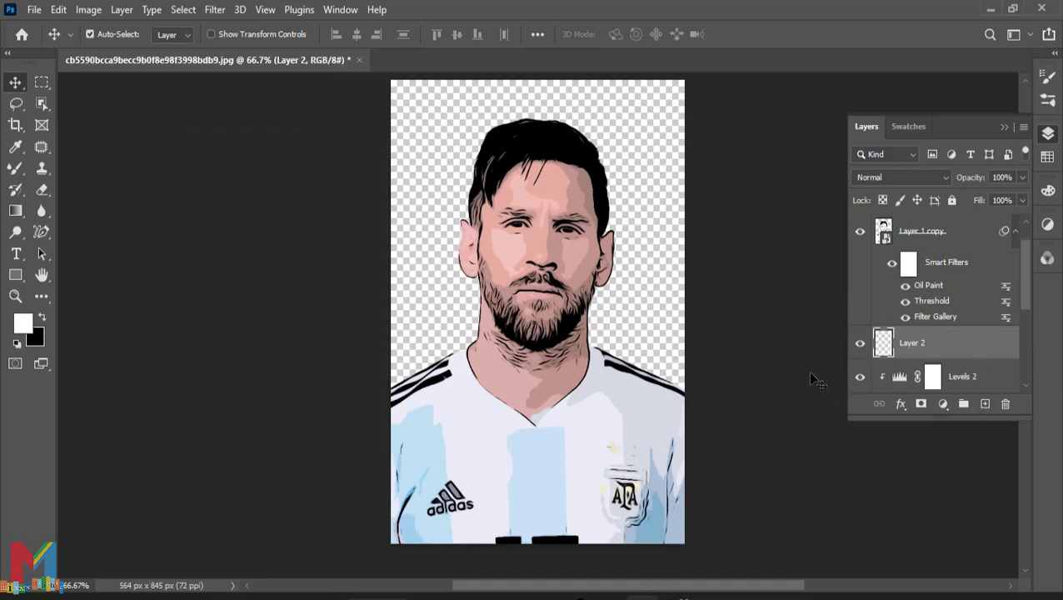
key("ctrl+plus")
key("ctrl+plus")
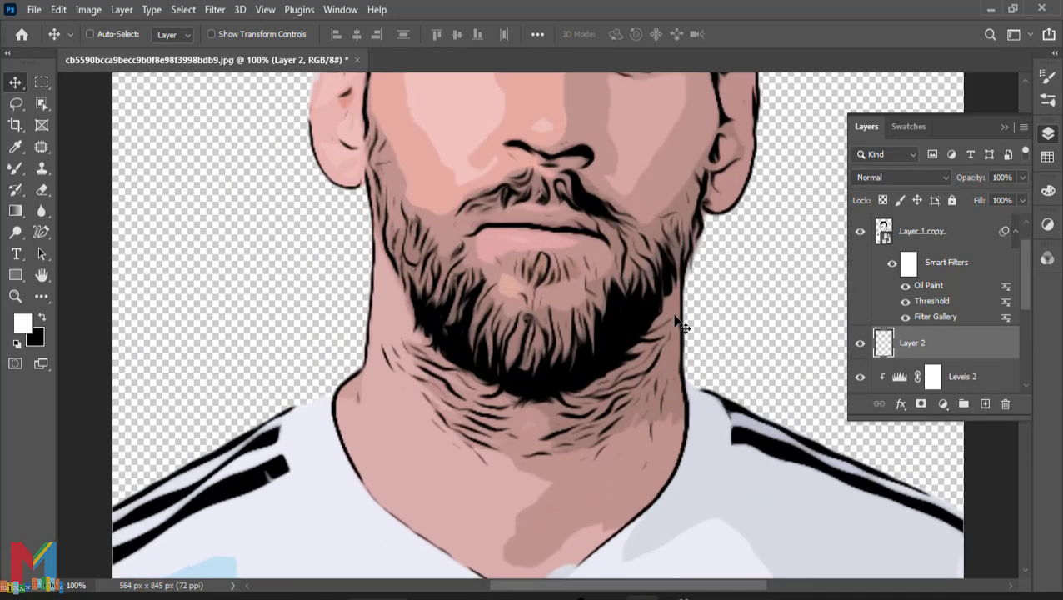
scroll(676, 321, "up", 2)
scroll(678, 324, "up", 3)
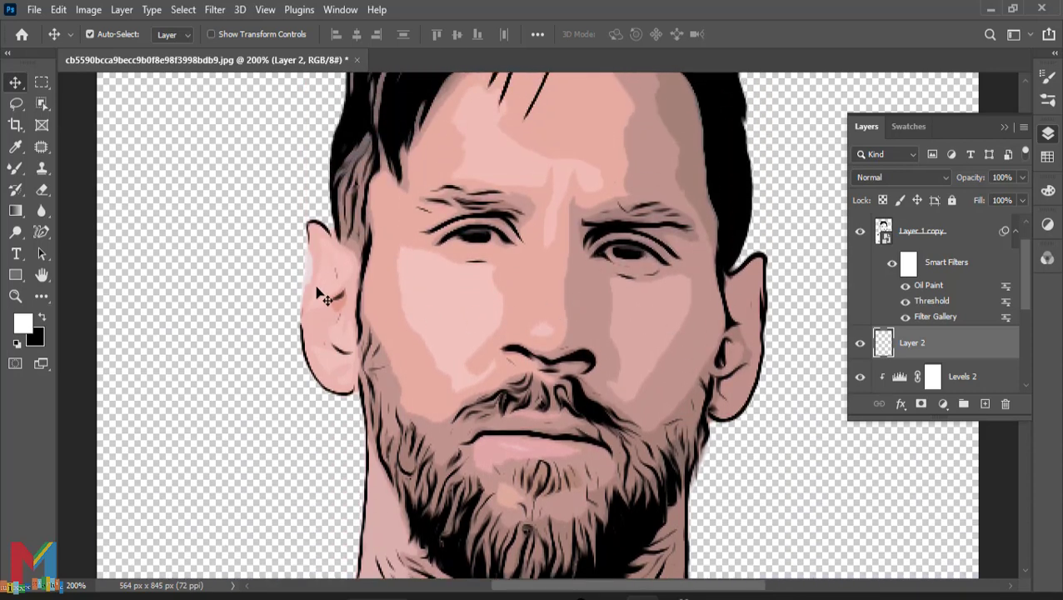
left_click(15, 167)
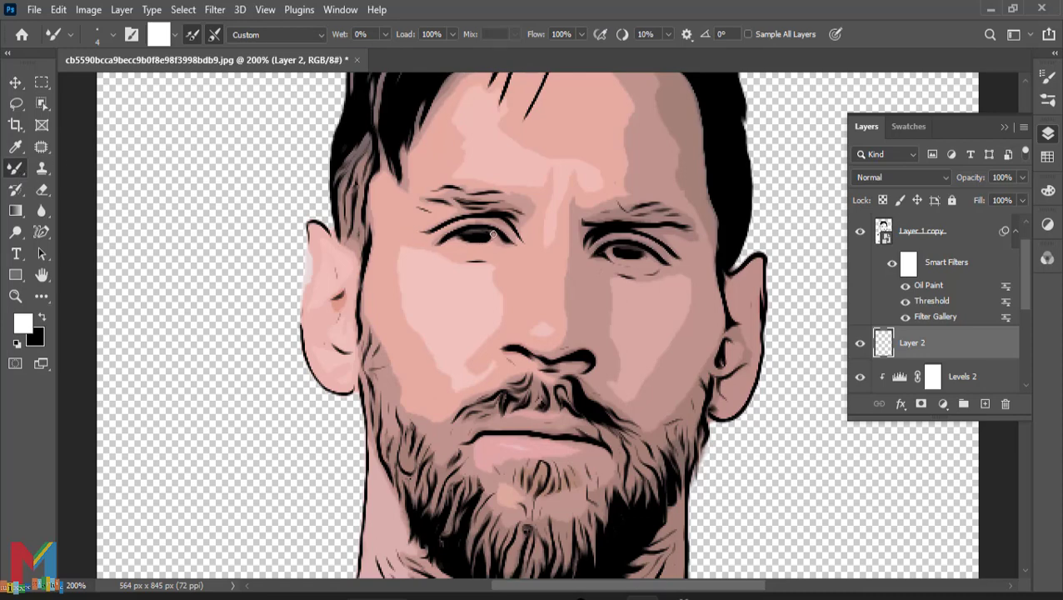
left_click_drag(496, 236, 500, 240)
left_click(1002, 128)
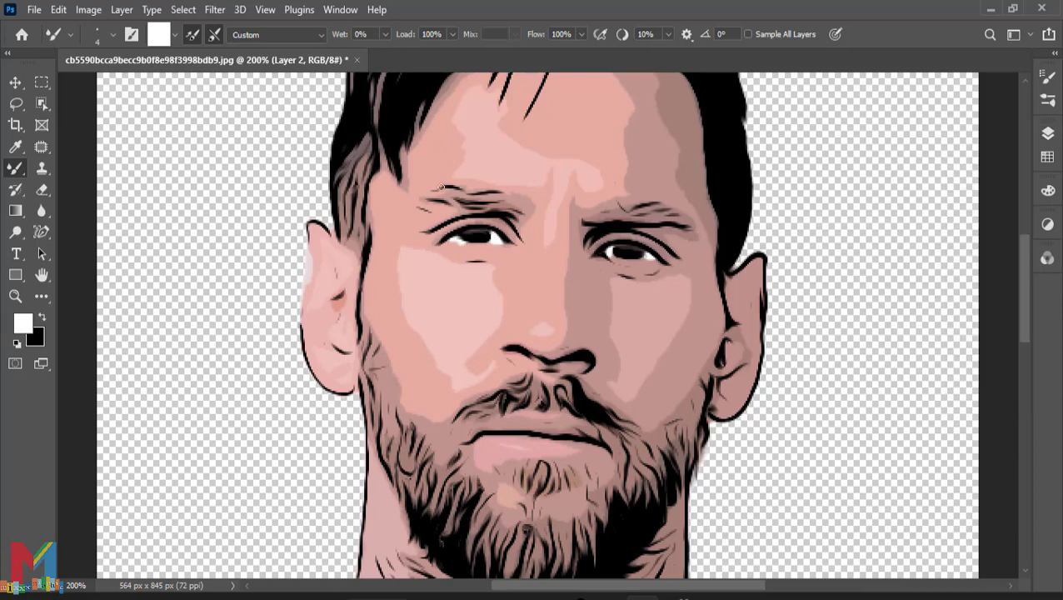
key("ctrl+minus")
key("ctrl+minus")
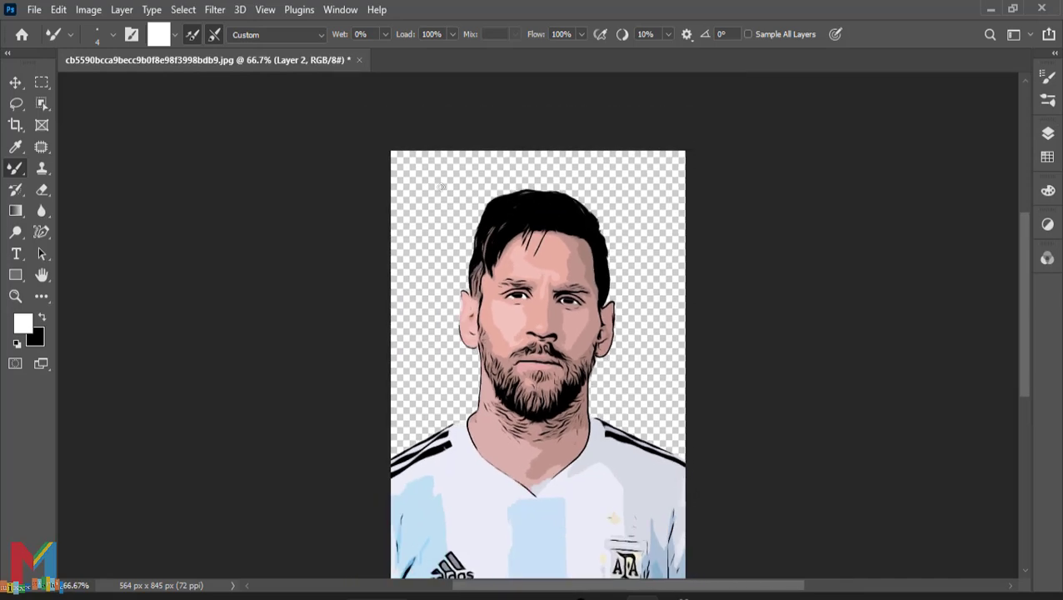
scroll(441, 192, "down", 1)
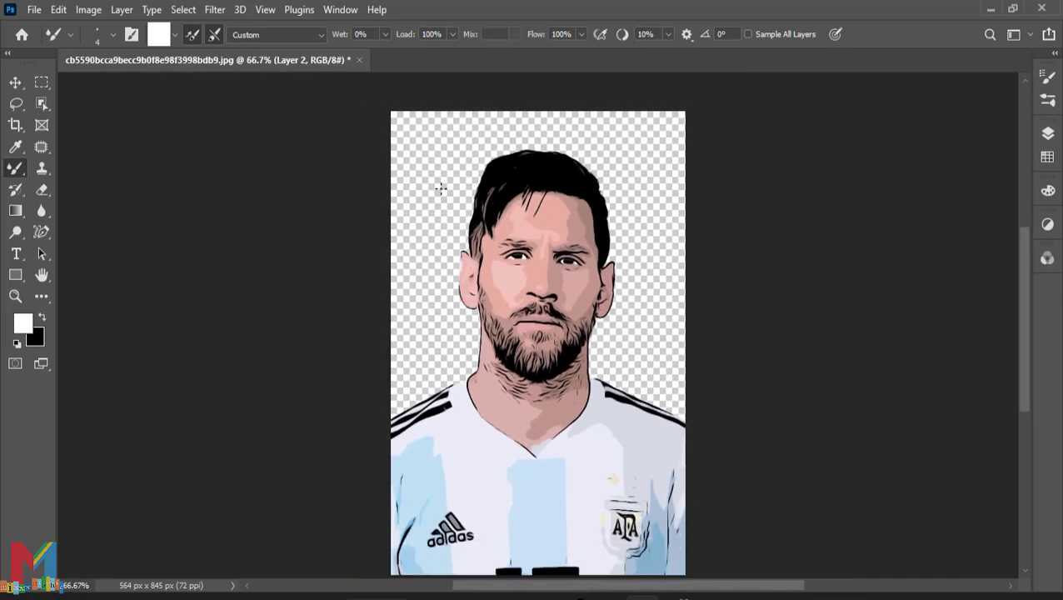
Place the green football pitch image d7b05539aac8c5416c73ca046f977742 as an embedded background directly above Layer 0.
left_click(1047, 133)
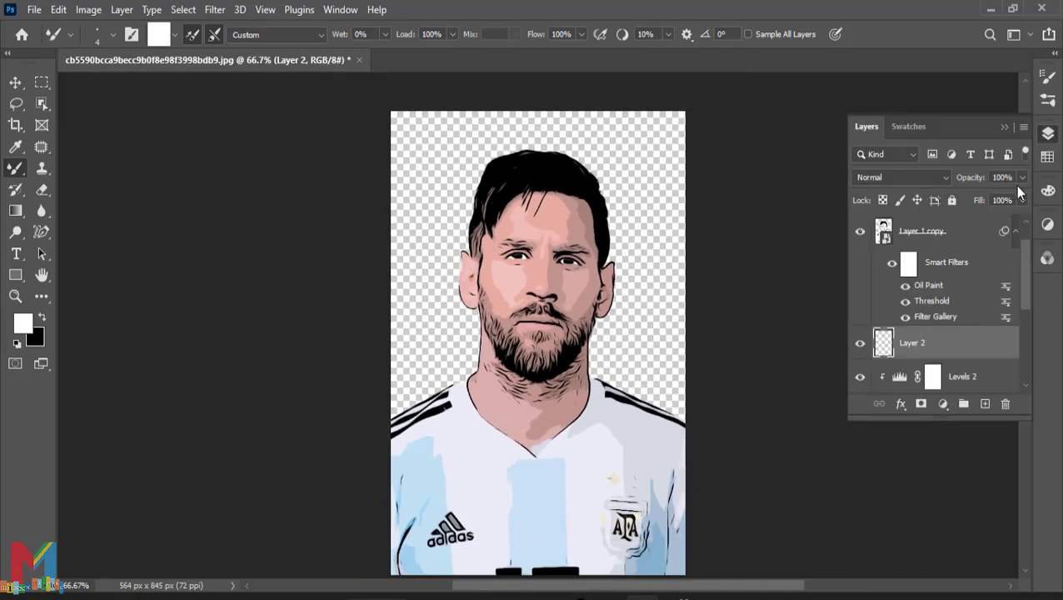
scroll(969, 290, "down", 2)
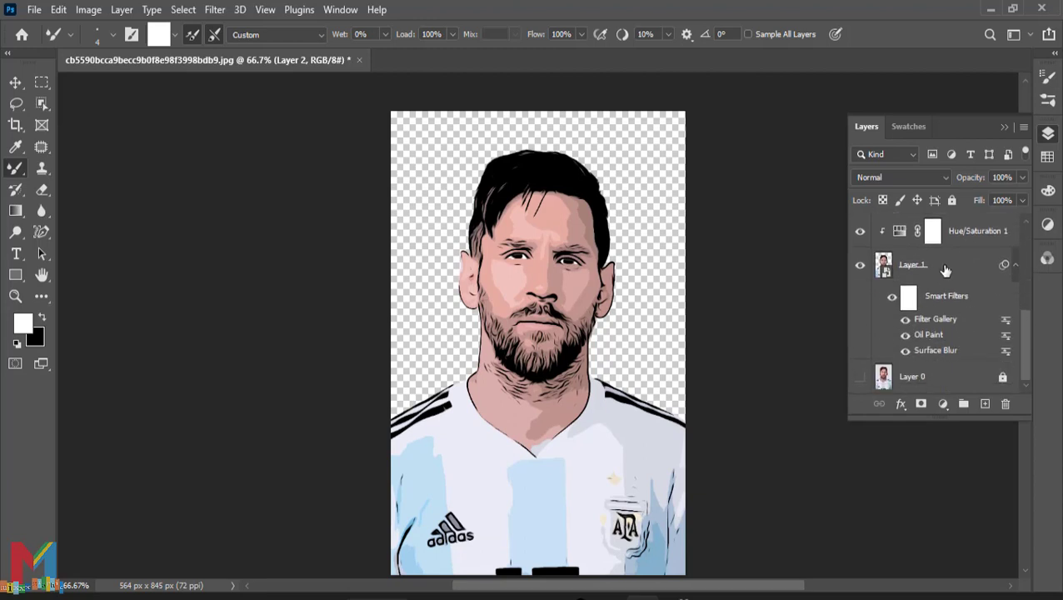
left_click(914, 380)
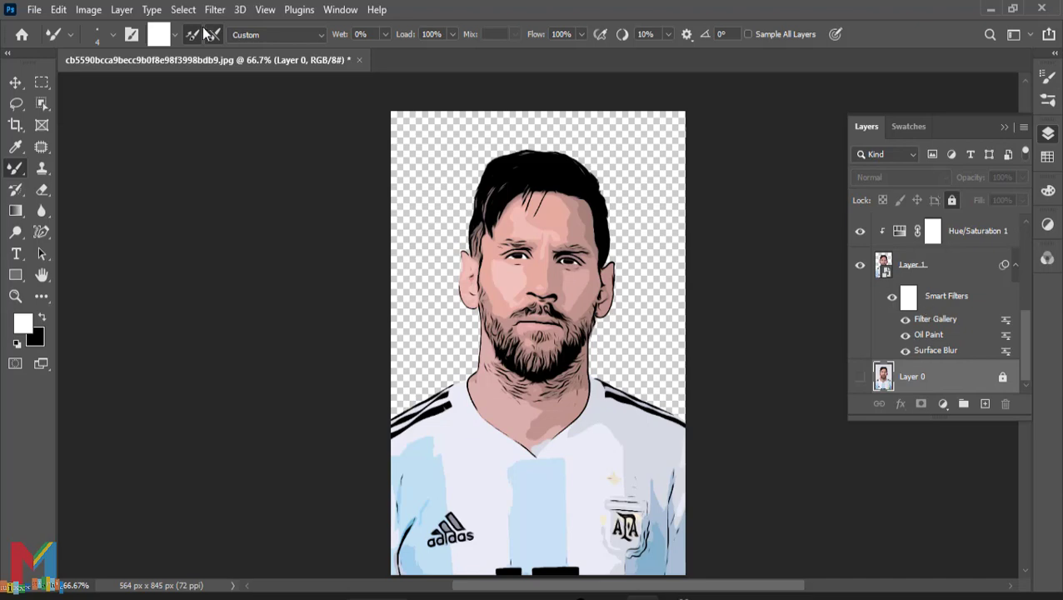
left_click(35, 9)
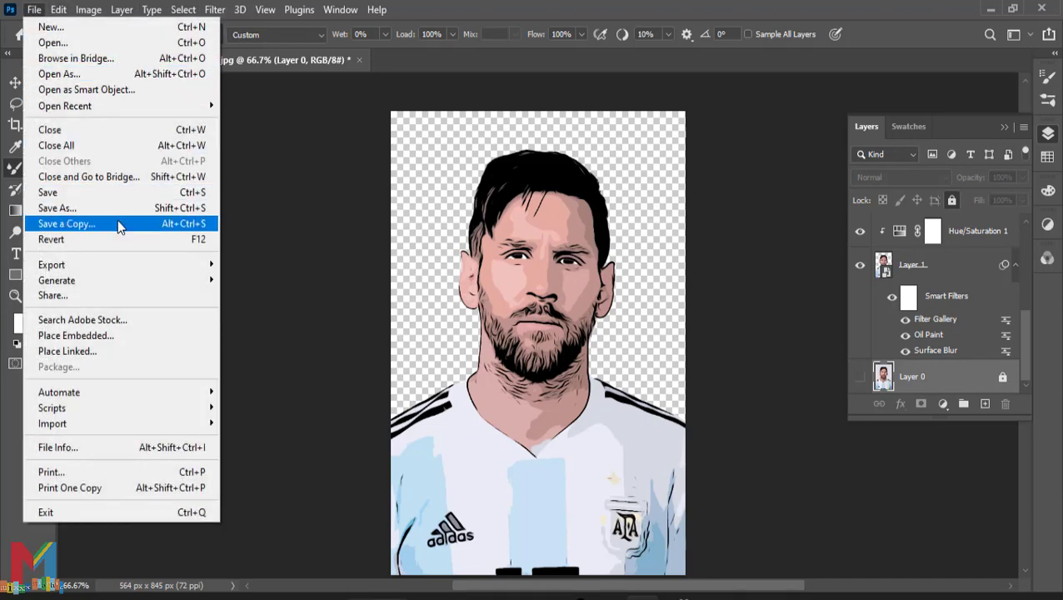
left_click(128, 333)
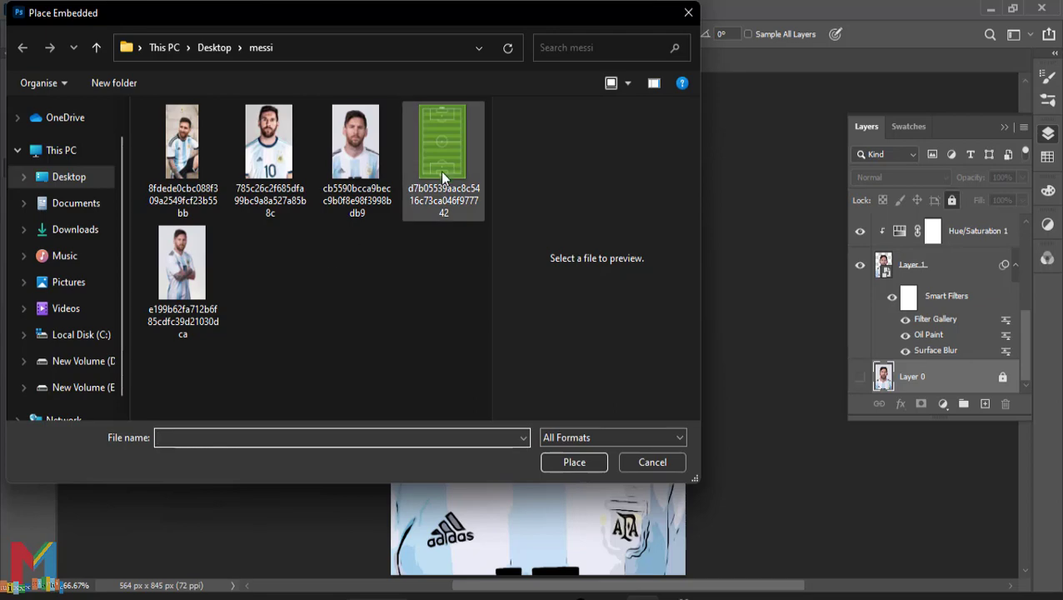
double_click(442, 163)
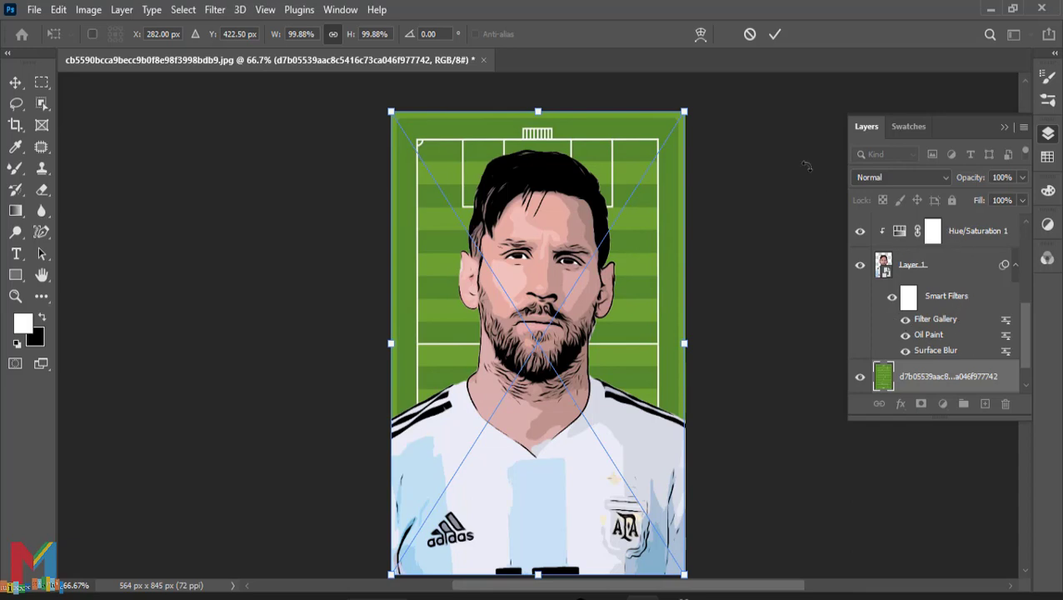
left_click(774, 34)
scroll(906, 276, "down", 1)
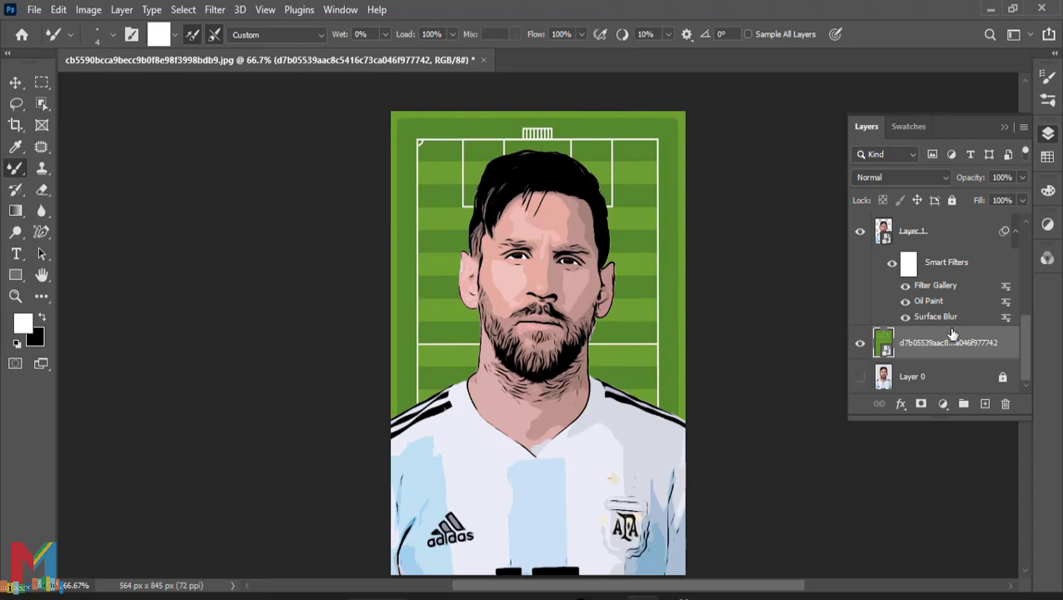
Group all layers from the football pitch image up to Levels 1.
scroll(1026, 349, "up", 1)
left_click_drag(1025, 344, 1021, 266)
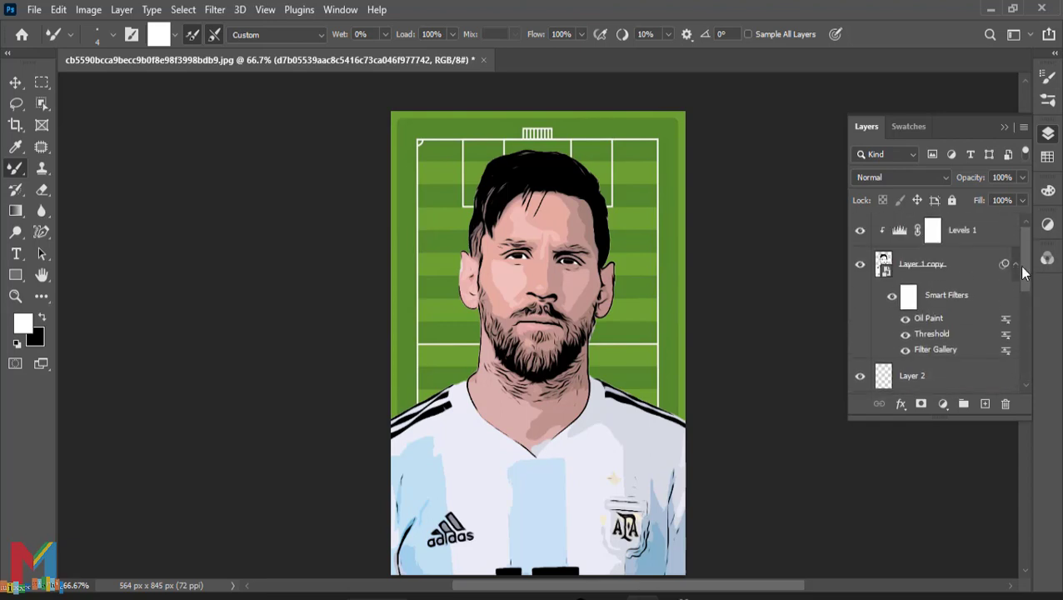
left_click(971, 233, "shift")
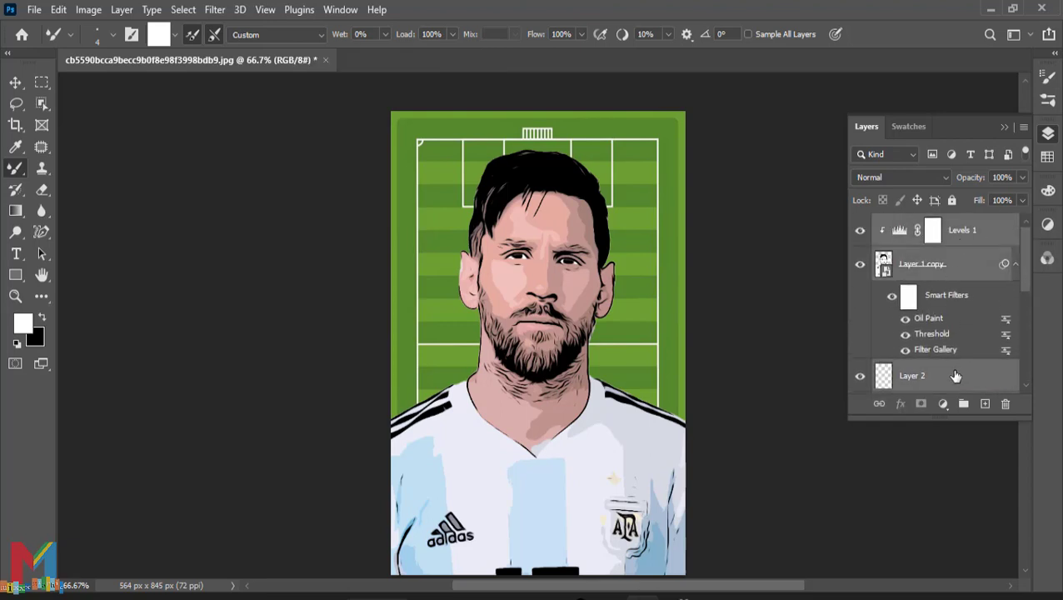
left_click(963, 403)
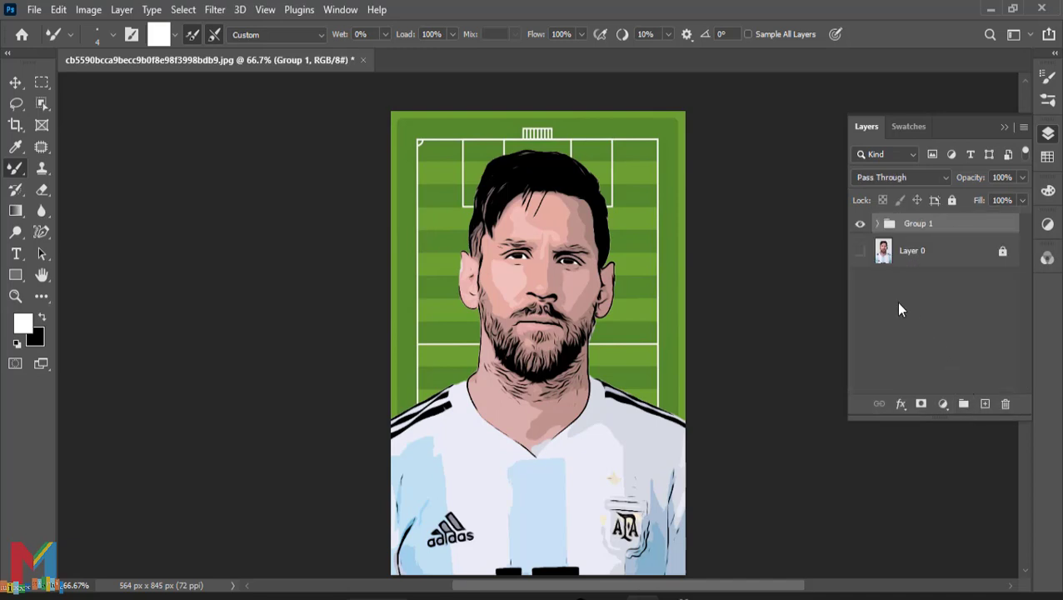
Show the original photo in Layer 0 and toggle the group's visibility to compare before and after.
left_click(860, 251)
left_click(859, 225)
left_click(860, 225)
left_click(859, 225)
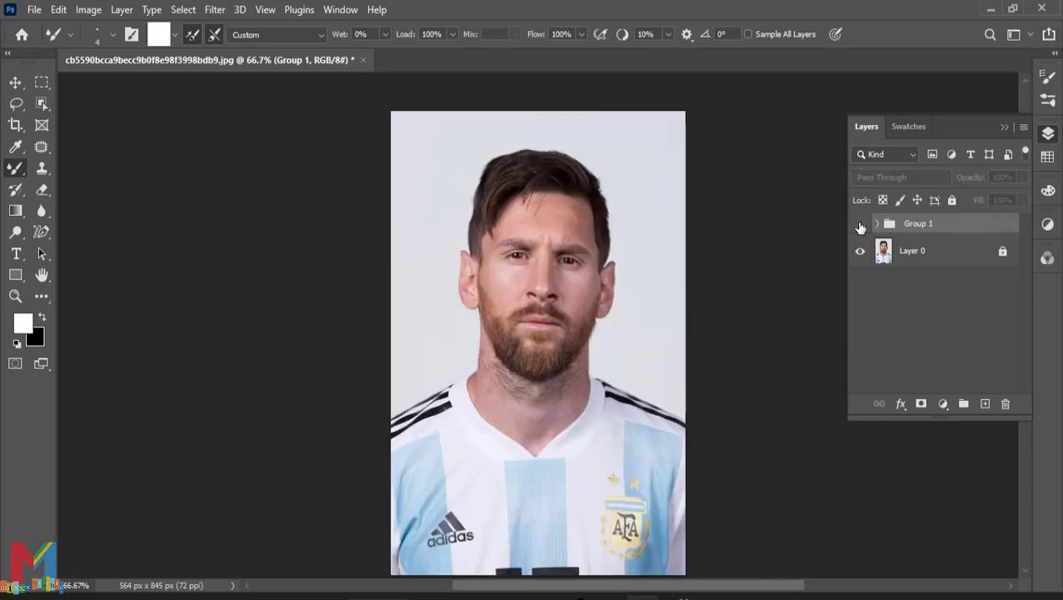
left_click(859, 225)
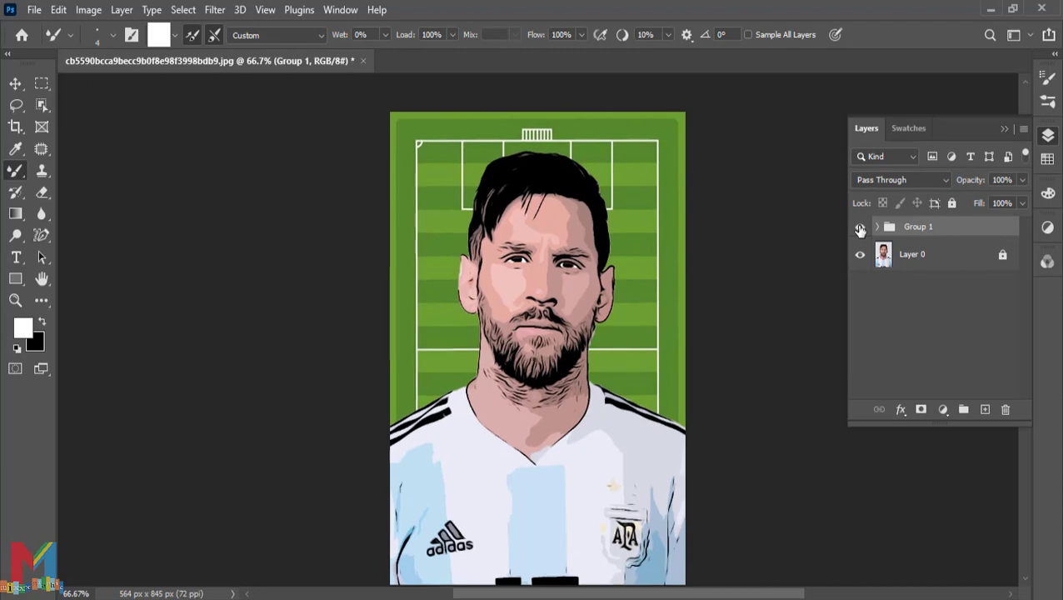
Outline the stray grey area at the point of the V-neck with the Patch tool.
key("ctrl+plus")
key("ctrl+plus")
scroll(359, 391, "down", 3)
key("l")
key("j")
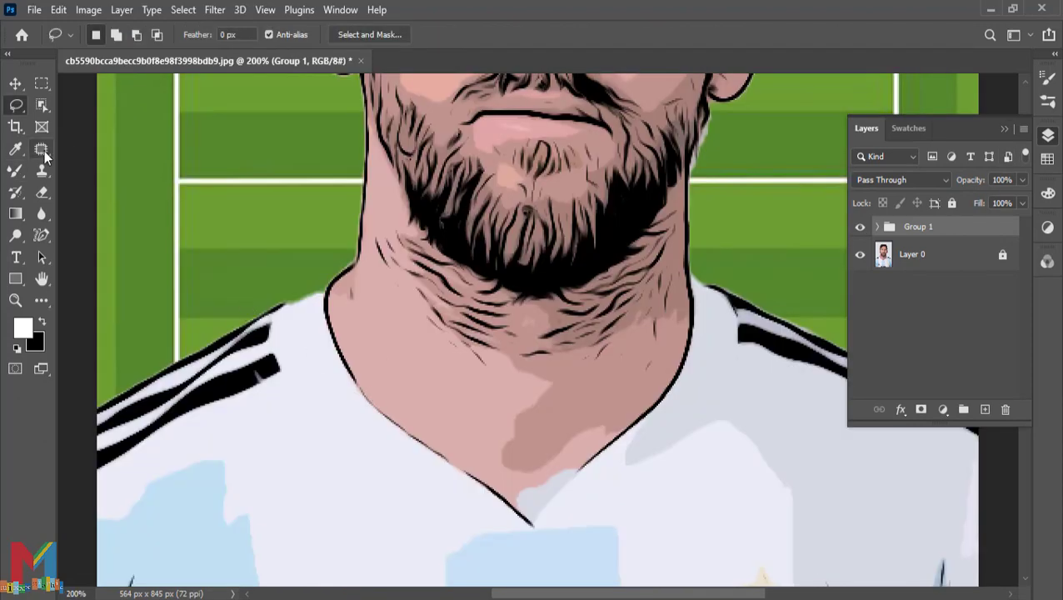
mouse_move(512, 491)
left_mouse_down()
mouse_move(577, 470)
mouse_move(531, 524)
mouse_move(512, 493)
left_mouse_up()
left_click(514, 253)
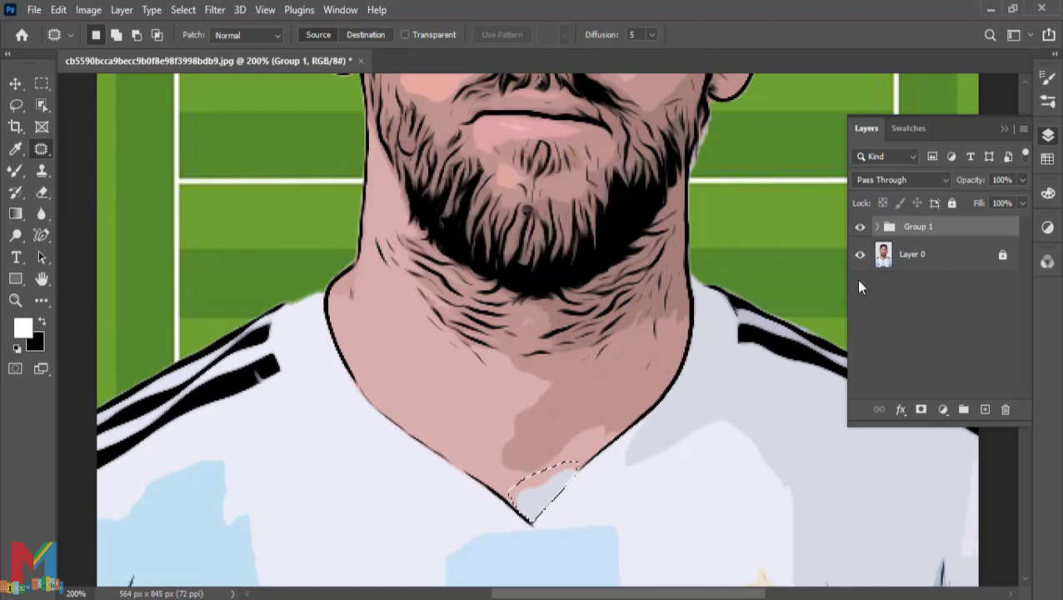
Select Layer 1 inside the group and rasterize the smart object for patching.
left_click(876, 226)
scroll(924, 316, "down", 3)
left_click(920, 234)
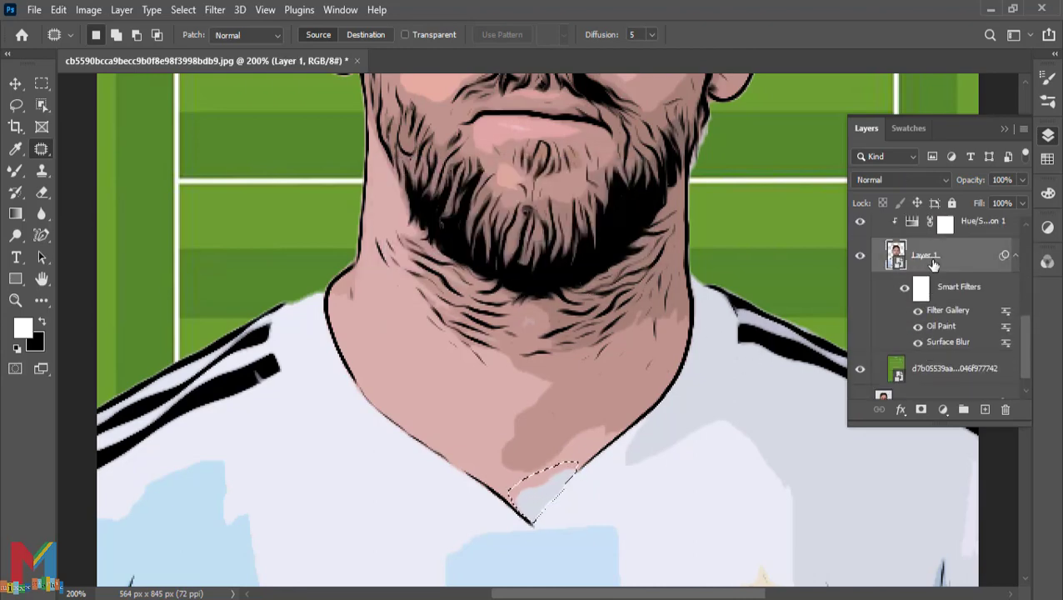
left_click(554, 492)
left_click(504, 249)
Patch the grey area at the neckline with the neighbouring skin tone and clear the selection.
mouse_move(562, 493)
left_mouse_down()
mouse_move(543, 462)
mouse_move(524, 470)
mouse_move(593, 458)
mouse_move(550, 507)
mouse_move(527, 472)
left_mouse_up()
key("ctrl+d")
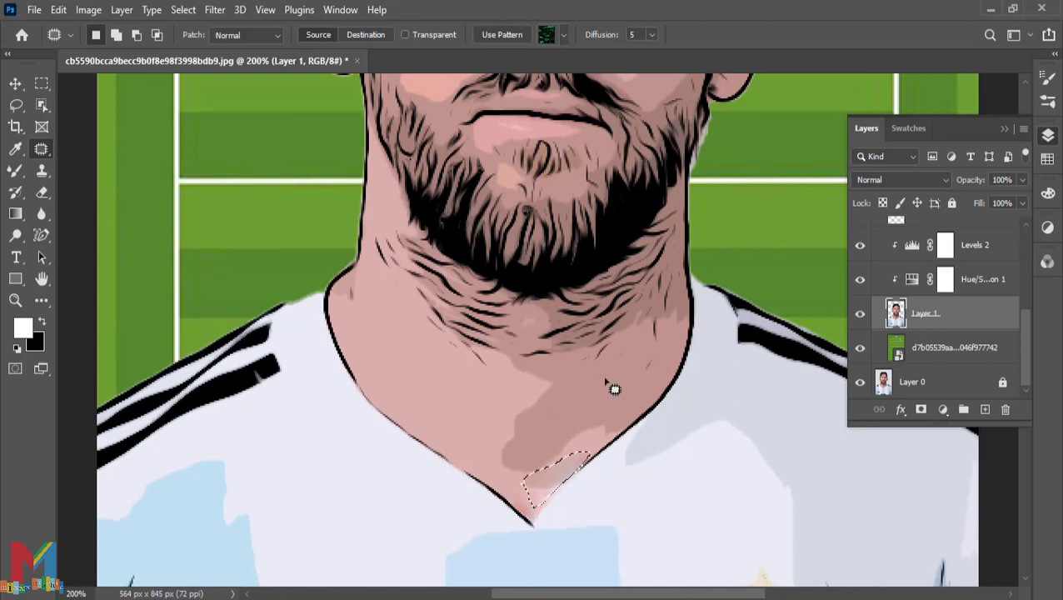
key("ctrl+d")
Erase the pale fringes beside the jaw and neck on Layer 1 with a size 13 eraser.
scroll(660, 356, "up", 1)
scroll(660, 356, "up", 1)
left_click(41, 192)
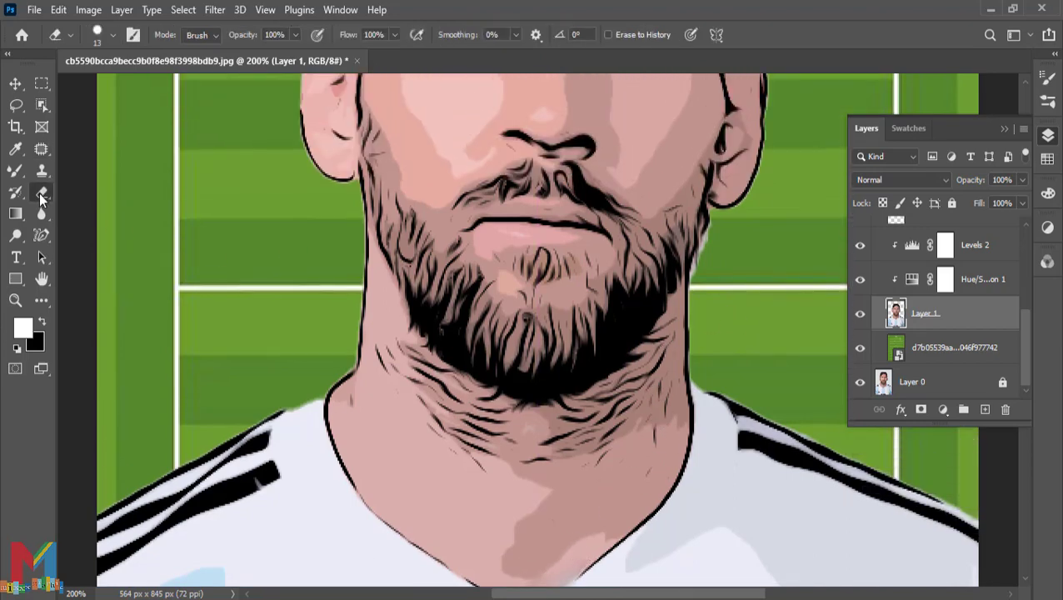
mouse_move(703, 282)
left_mouse_down()
mouse_move(718, 226)
mouse_move(698, 271)
left_mouse_up()
scroll(338, 267, "up", 1)
mouse_move(350, 268)
left_mouse_down()
mouse_move(348, 381)
mouse_move(355, 237)
left_mouse_up()
scroll(341, 233, "up", 4)
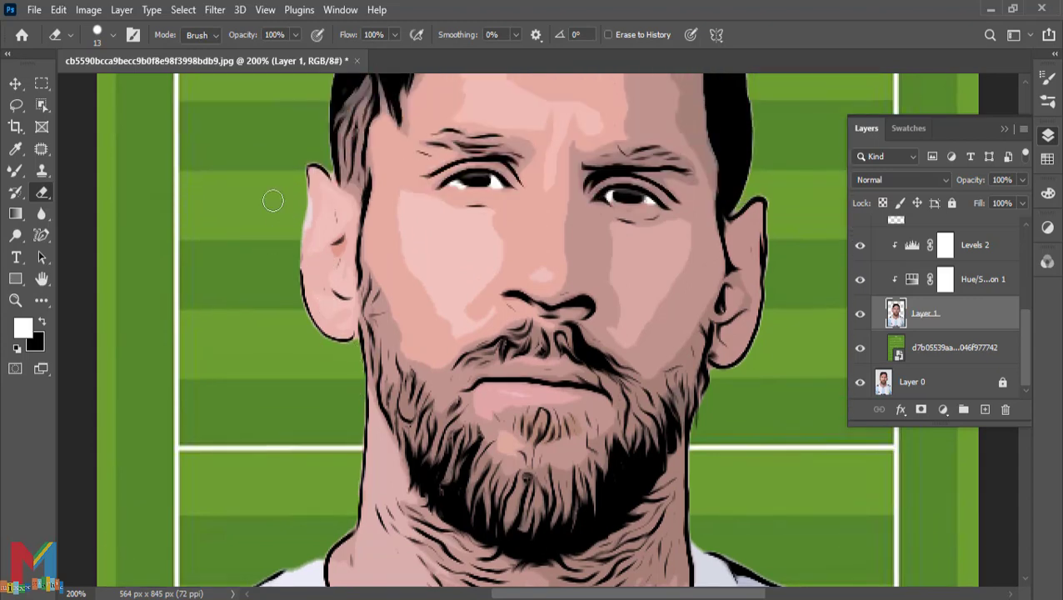
scroll(273, 200, "up", 2)
Collapse the group and toggle its visibility to compare the finished cartoon with the original photo.
key("ctrl+g")
left_click(878, 226)
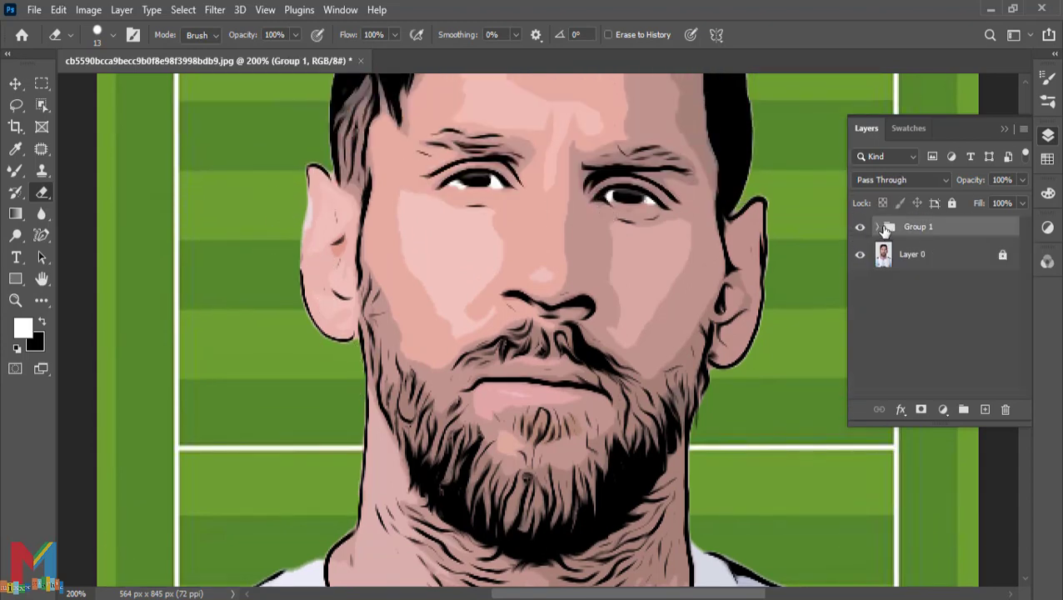
key("ctrl+minus")
key("ctrl+minus")
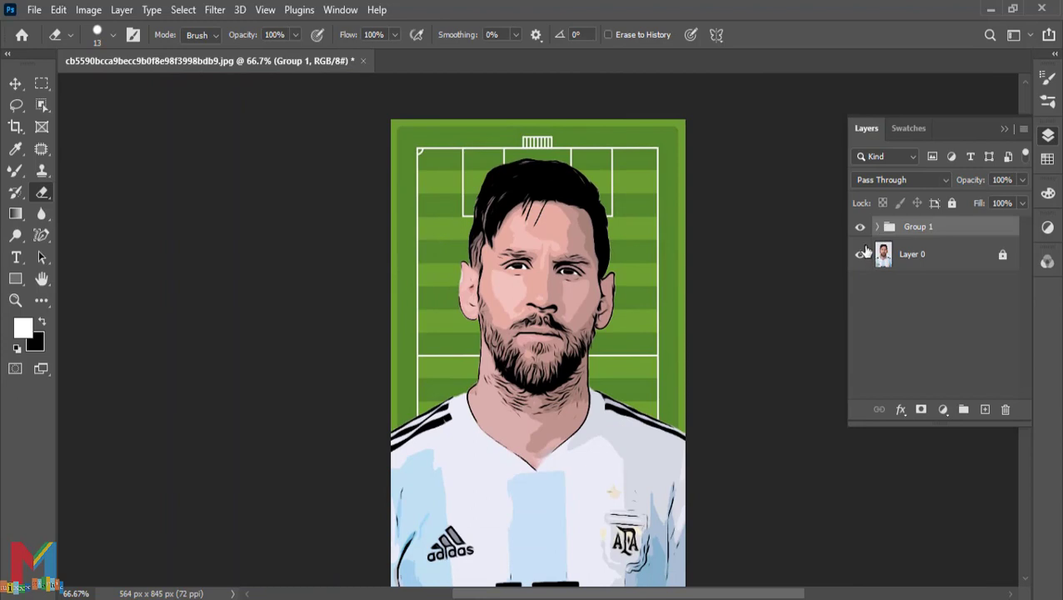
left_click(860, 227)
left_click(860, 228)
left_click(860, 227)
left_click(860, 227)
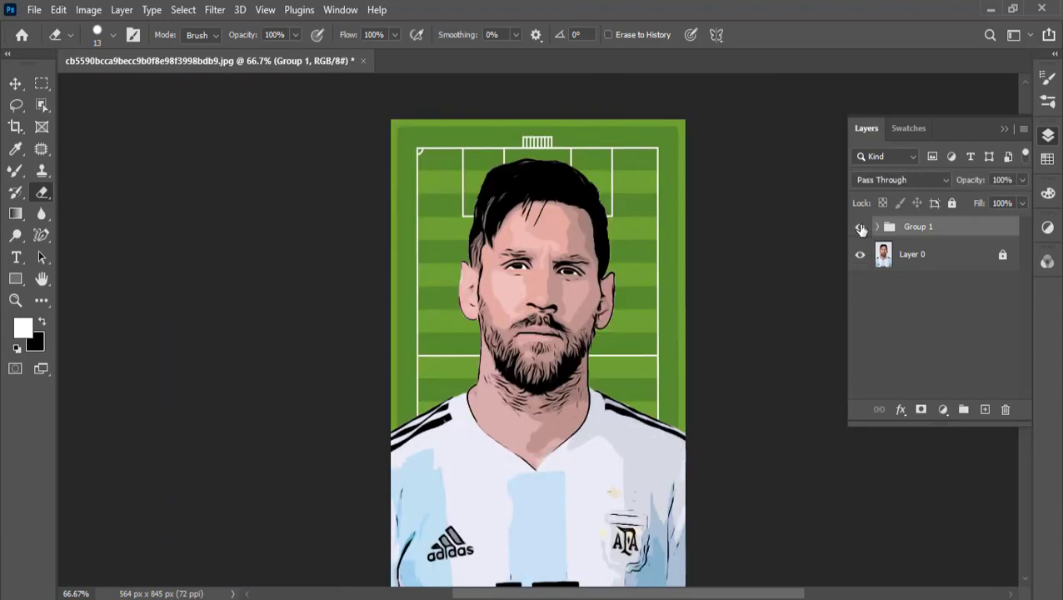
left_click(861, 228)
left_click(860, 227)
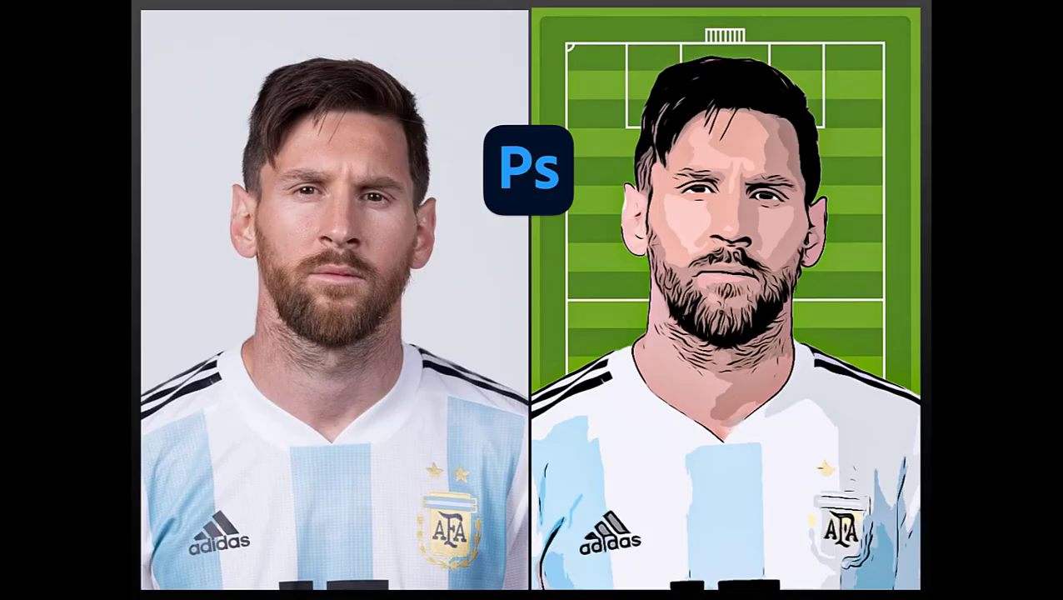